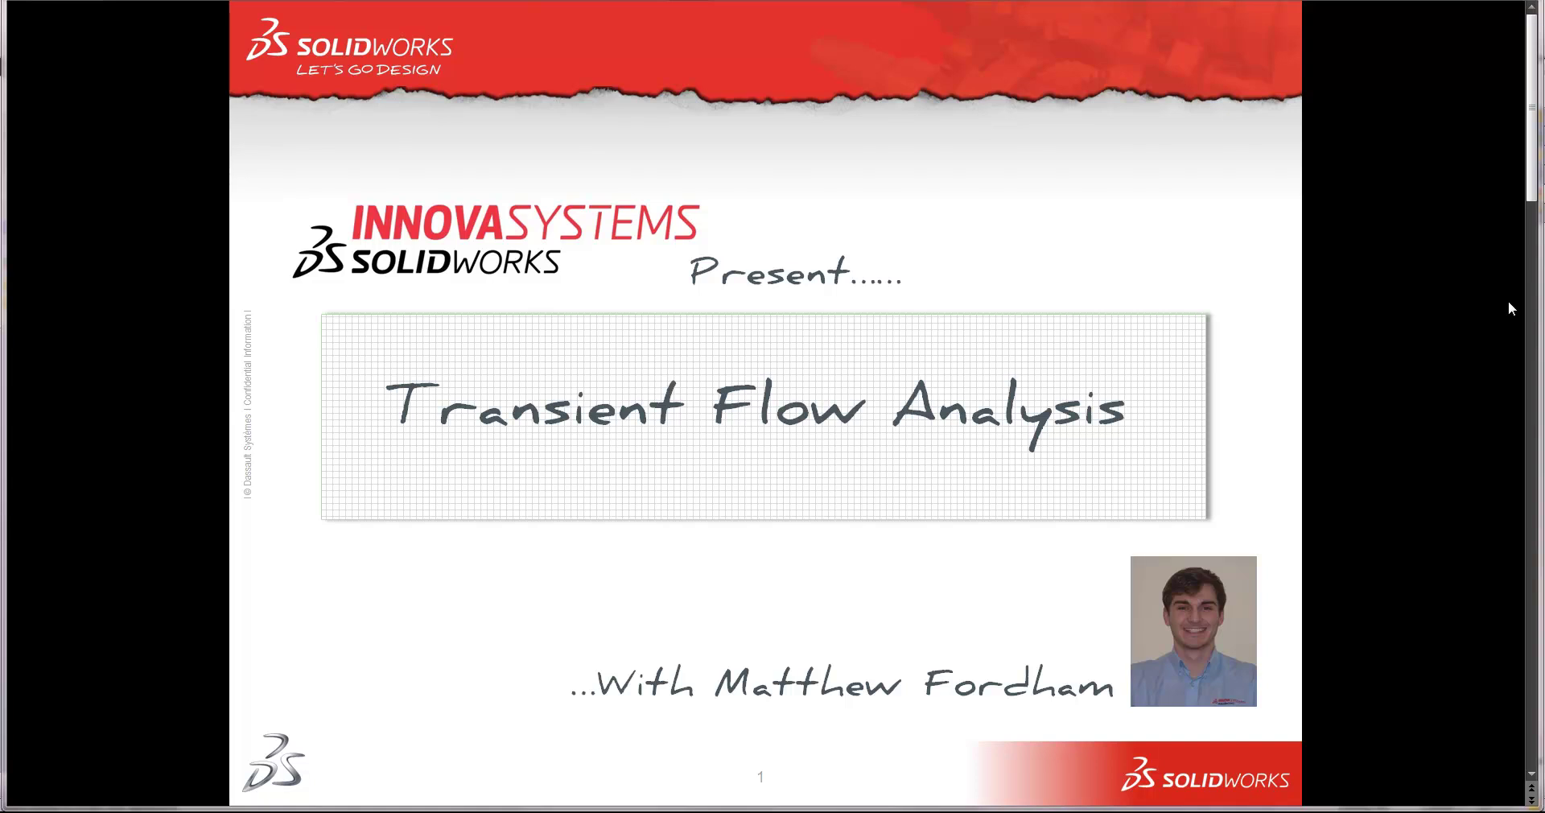
Switch from the Transient Flow Analysis title slide to the SOLIDWORKS window showing the cylinder part.
key(alt+Tab)
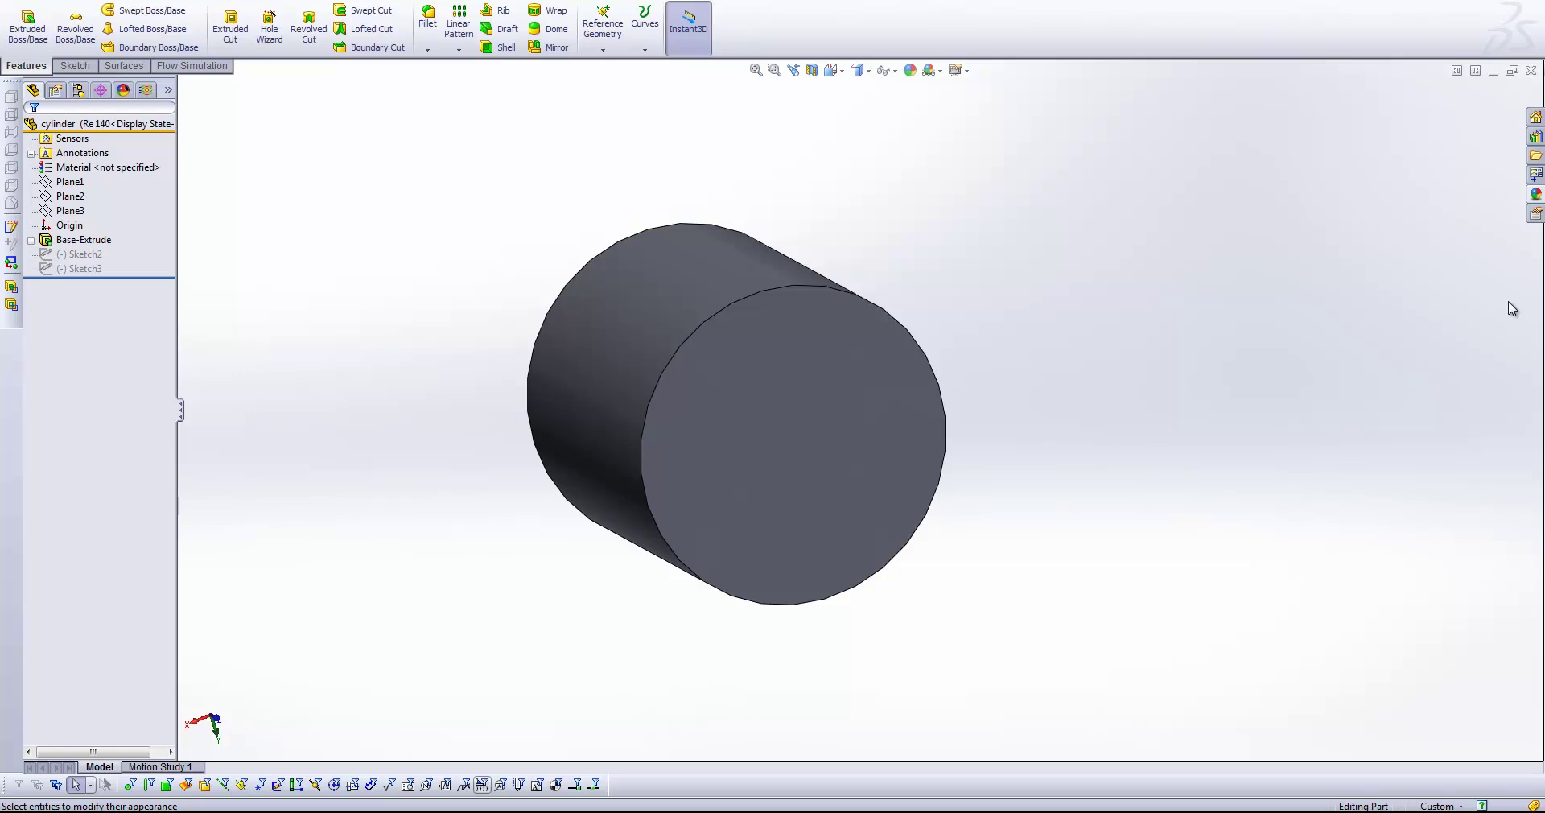
Zoom the cylinder to fit the view and turn it to isometric orientation.
key(f)
key(ctrl+7)
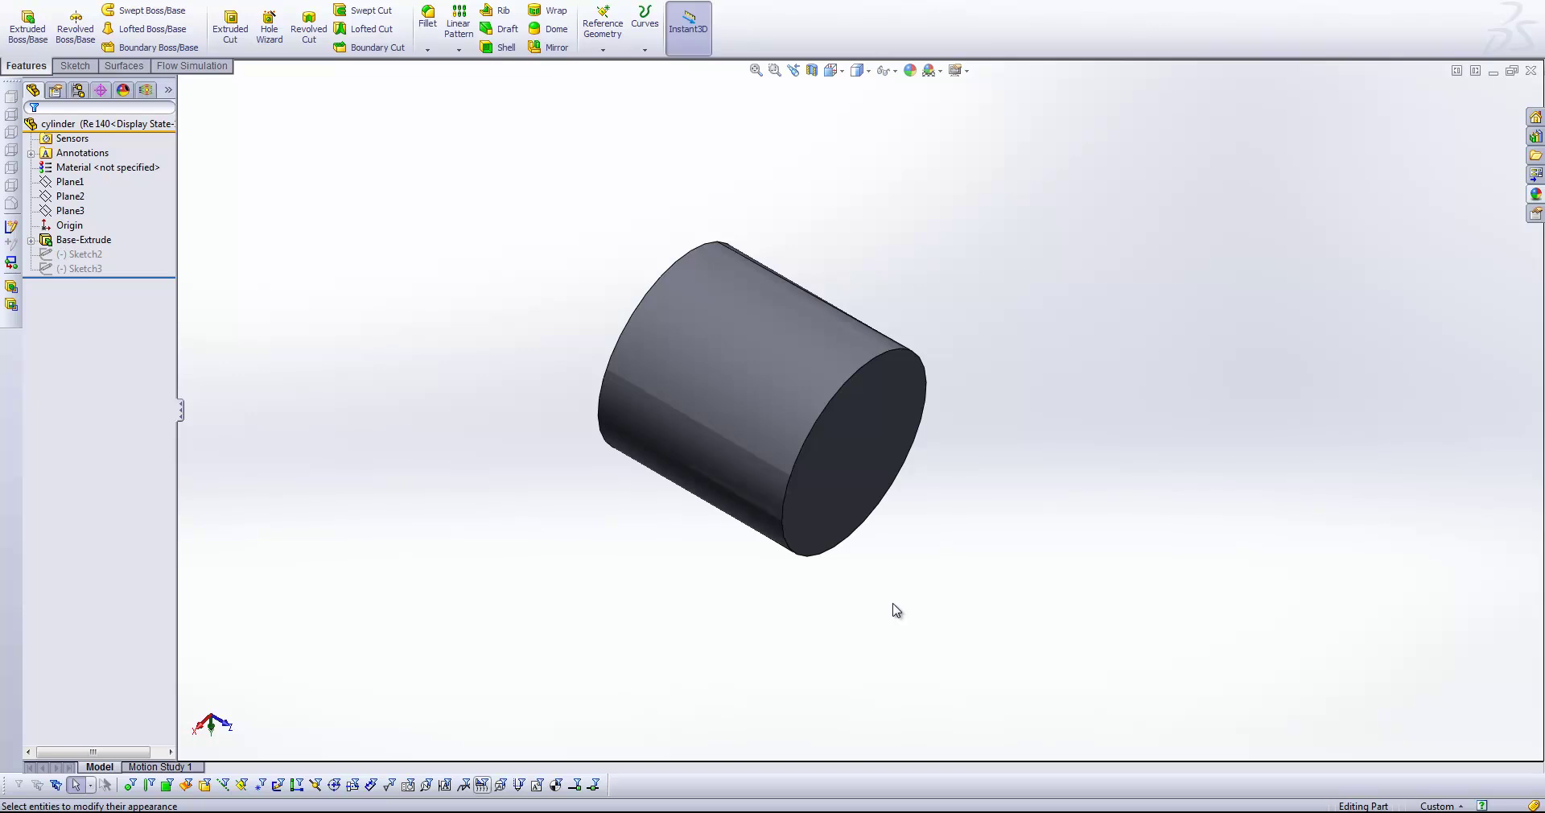
Launch the Flow Simulation Wizard, keep the default configuration and units, and choose External analysis.
click(191, 66)
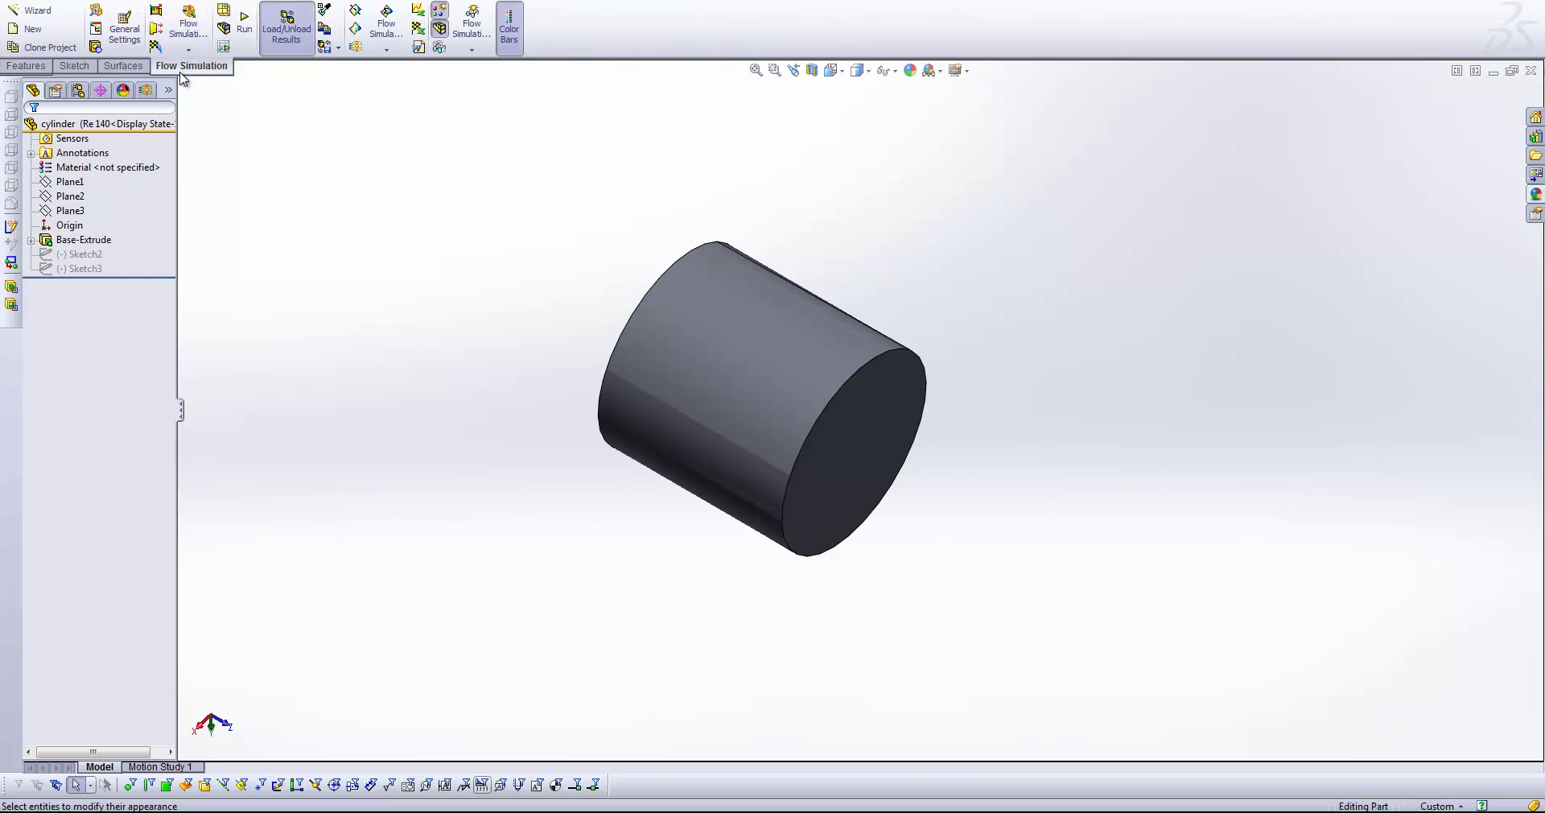
click(38, 11)
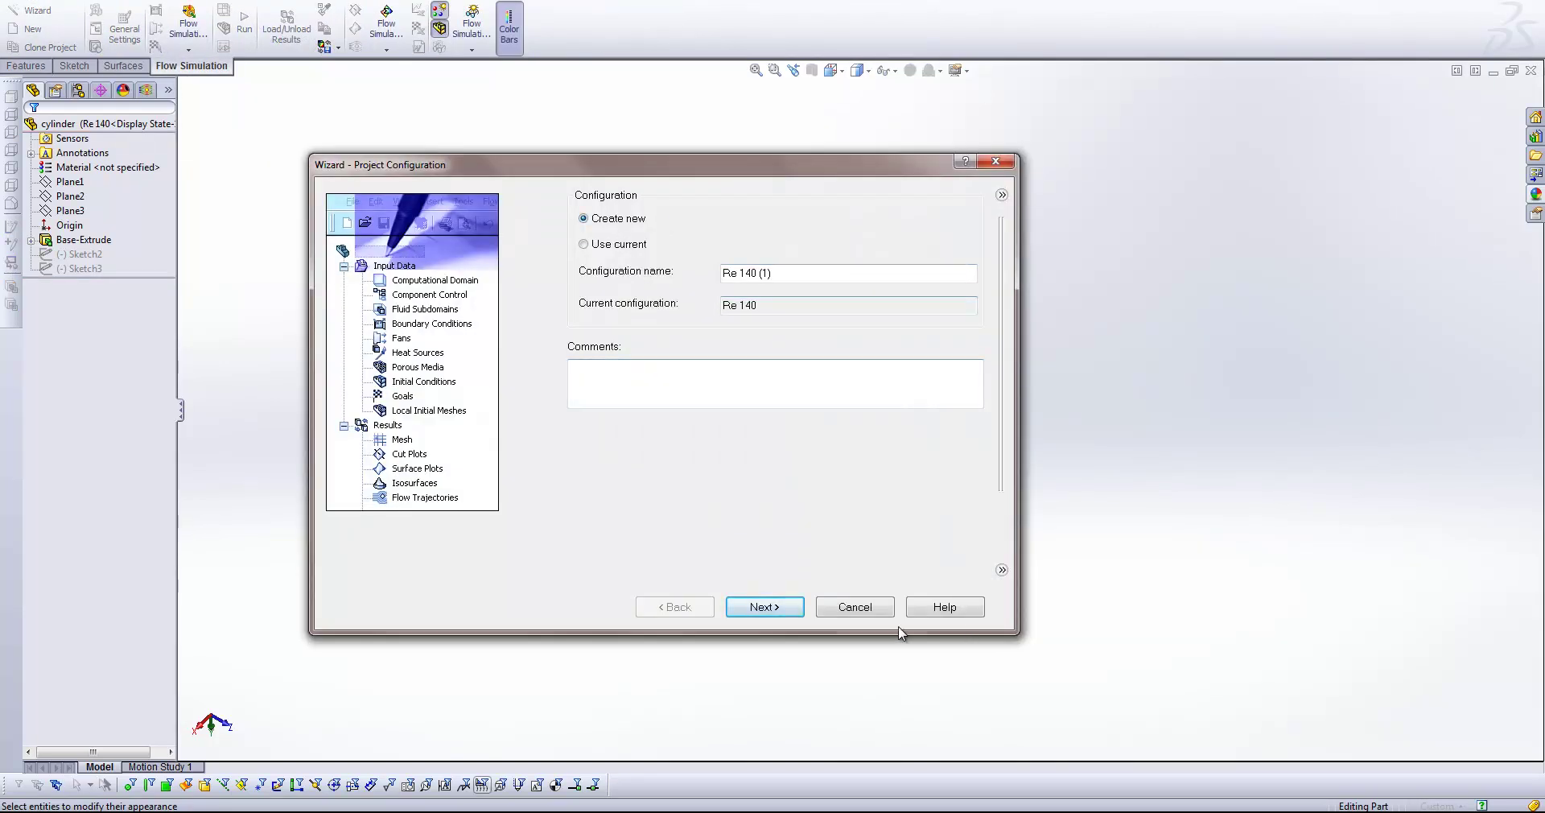
click(768, 608)
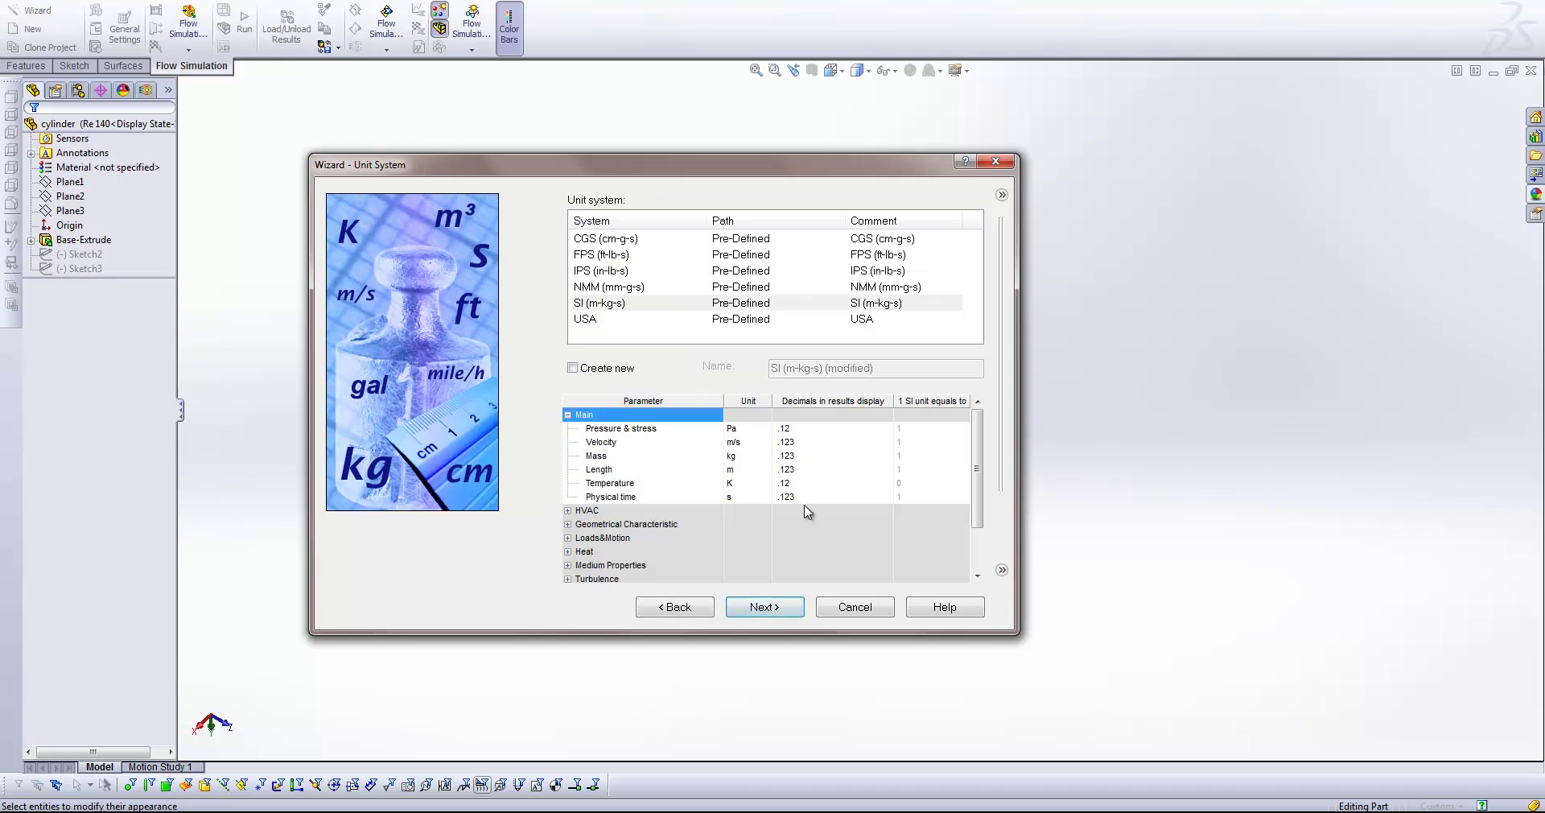
click(779, 612)
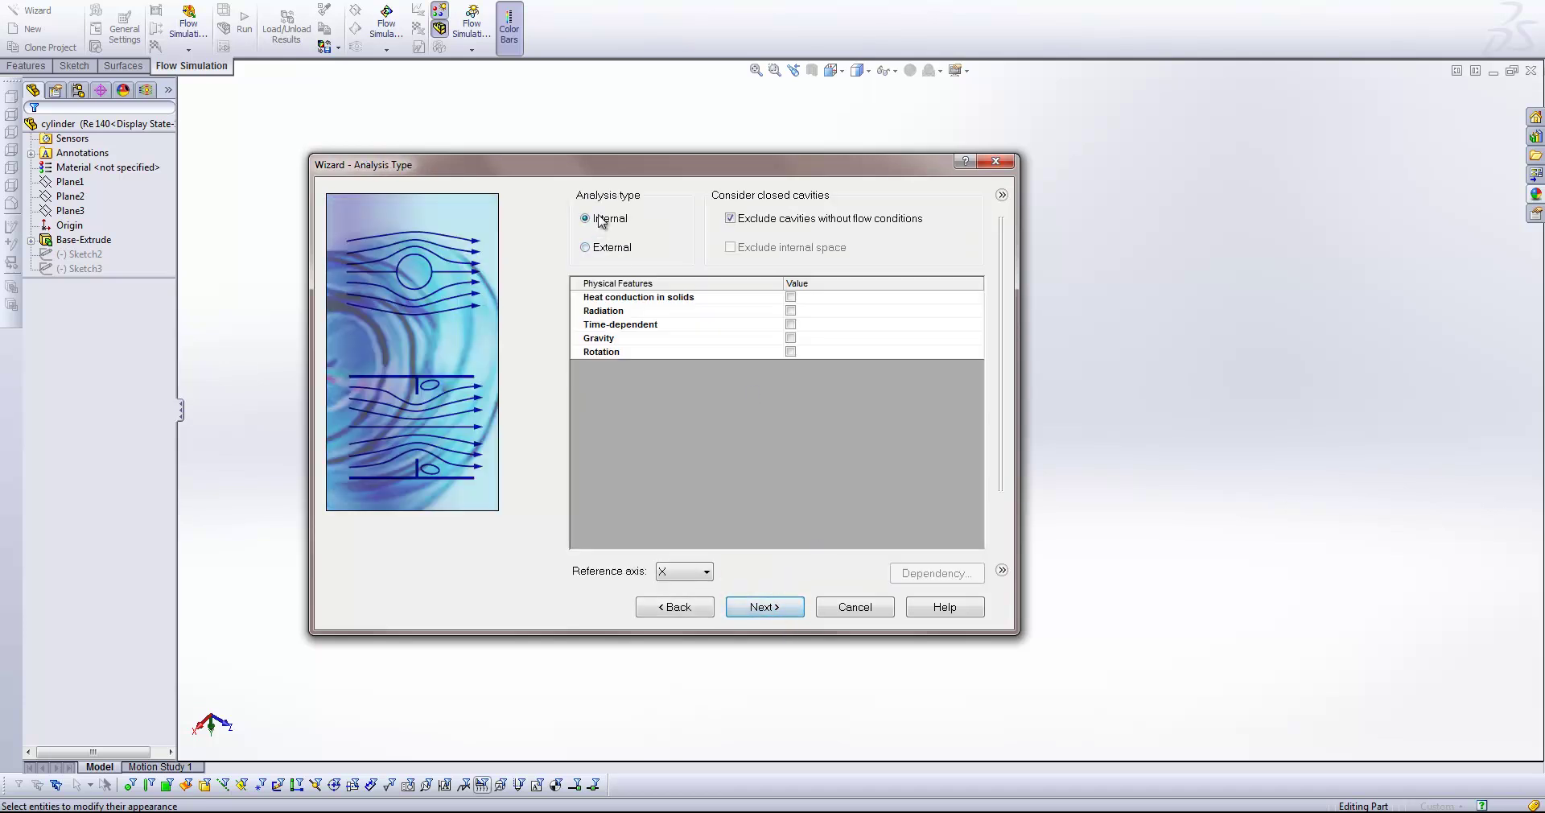
click(597, 249)
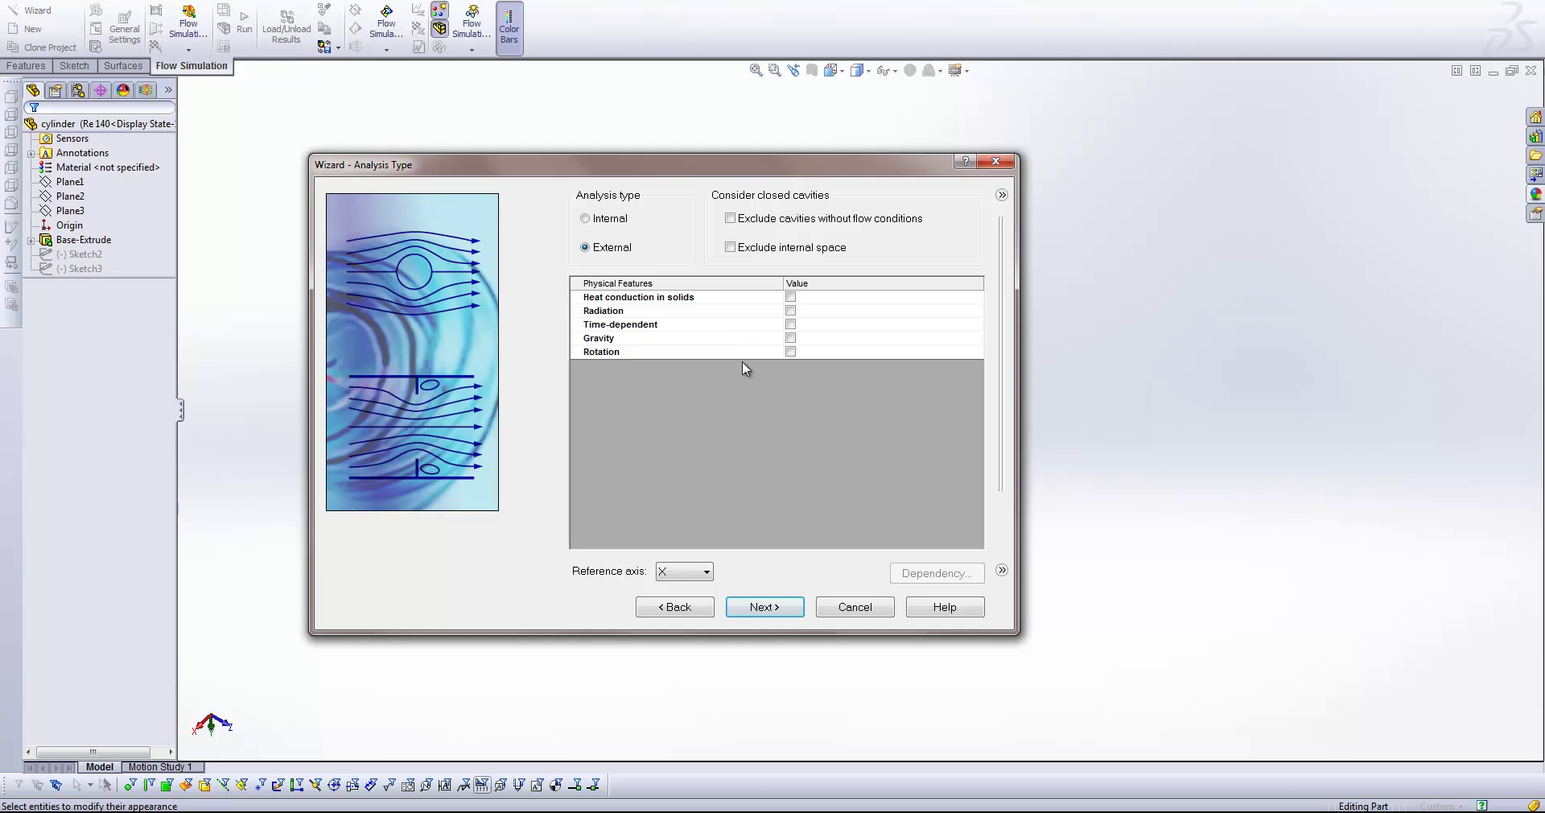
Make the analysis time-dependent with 10 s total time and a 1/24 s output time step.
click(790, 324)
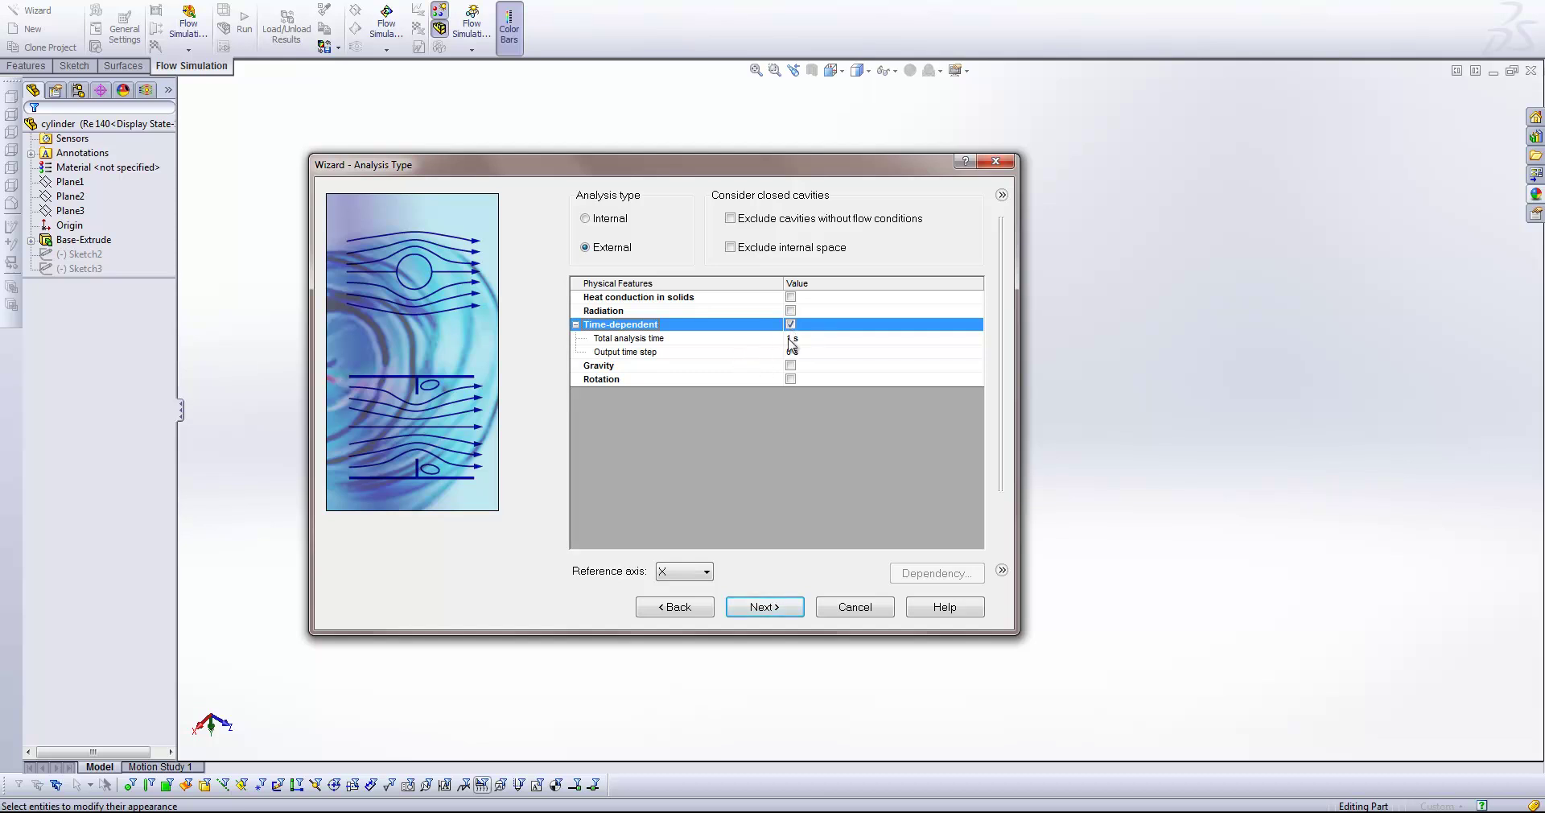
click(789, 338)
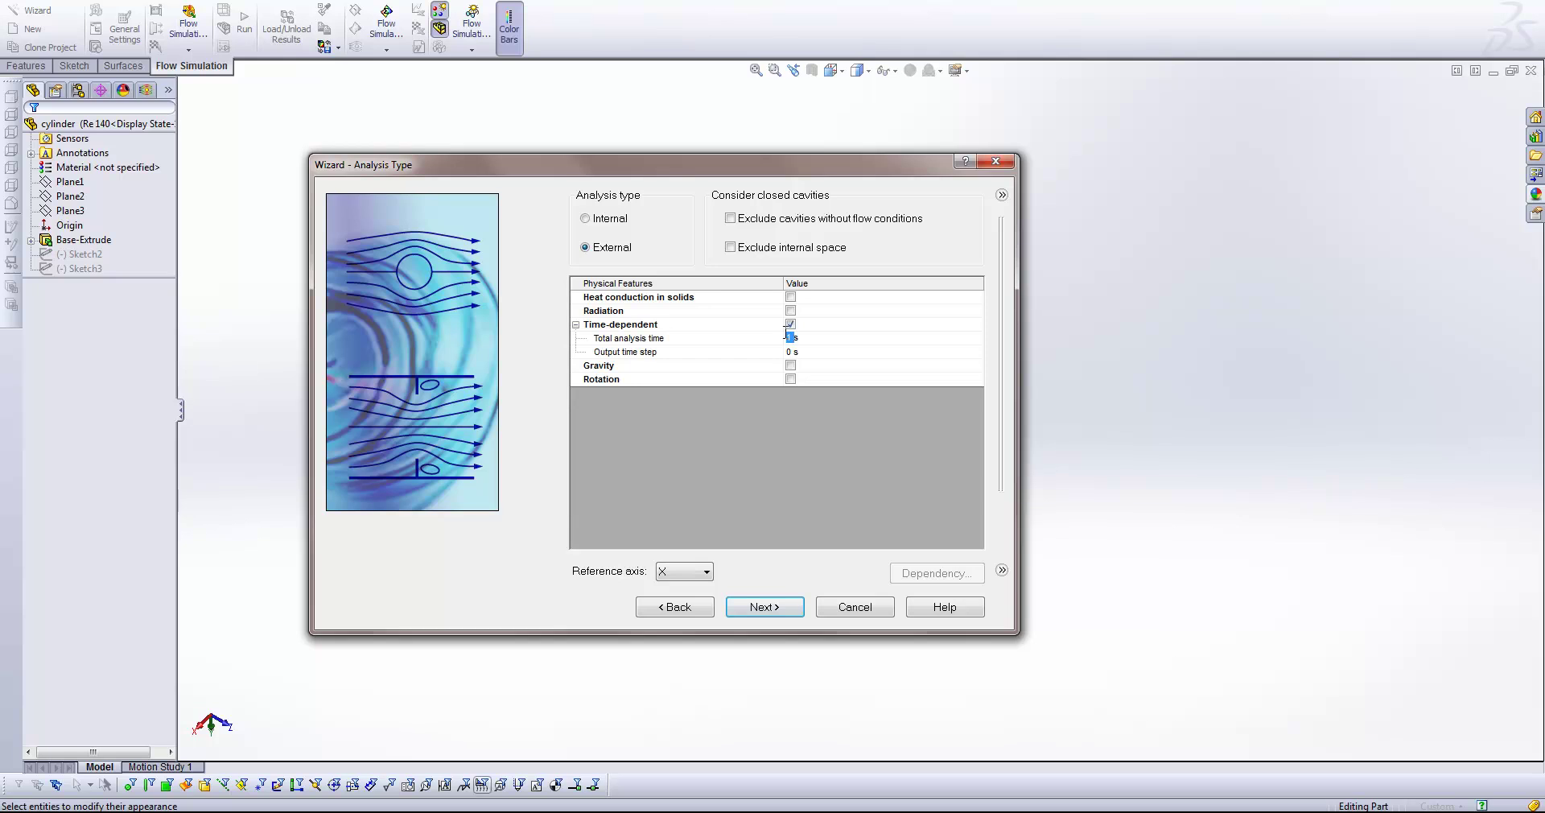
text(10)
click(788, 351)
text(0.1)
key(BackSpace)
key(BackSpace)
key(BackSpace)
text(1/24)
key(Return)
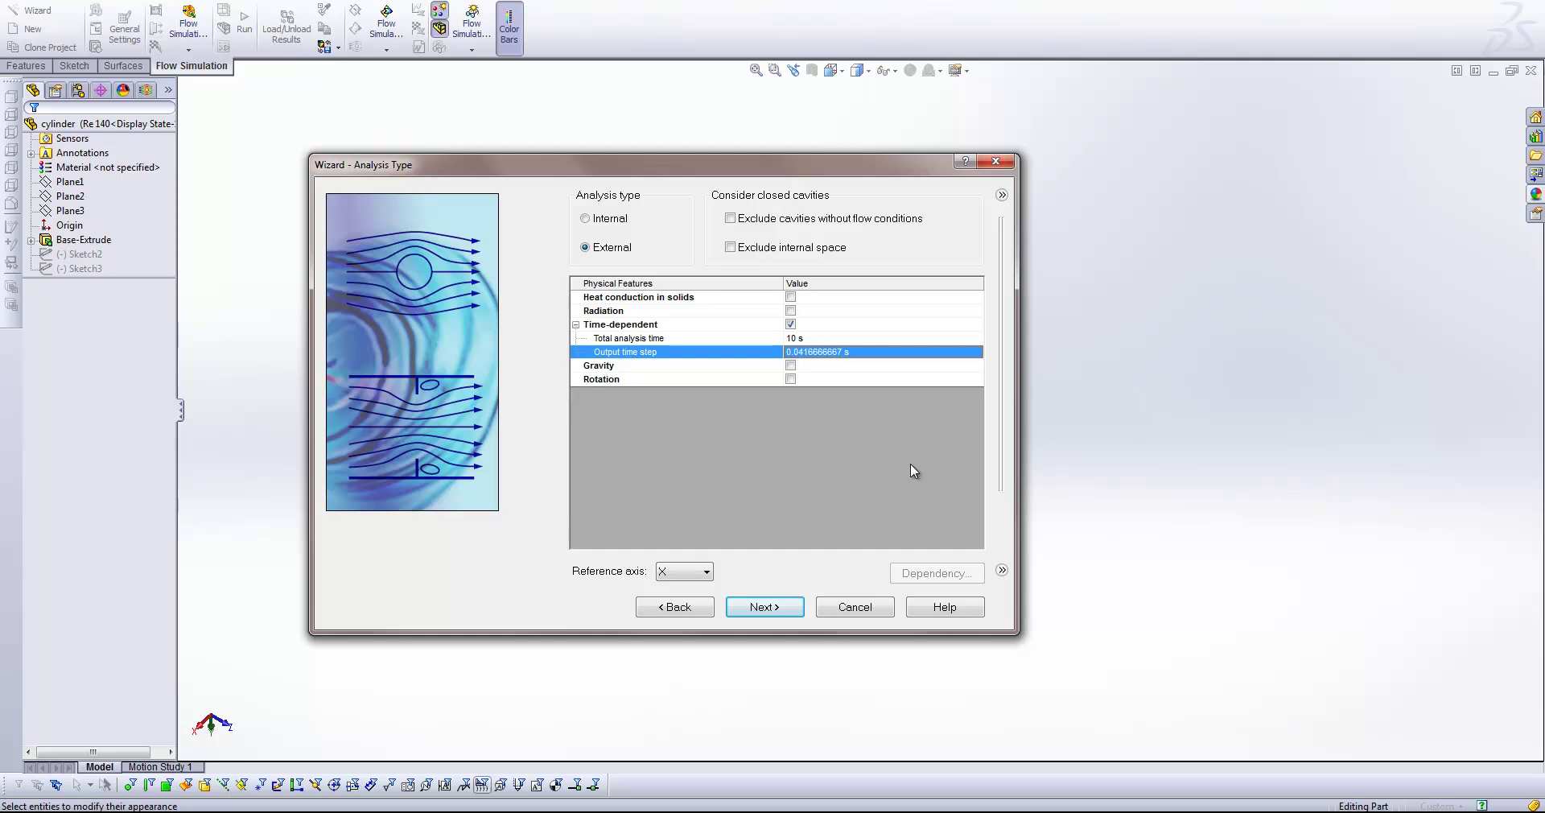
Add pre-defined Air from the Gases list as the project fluid.
click(776, 607)
click(571, 215)
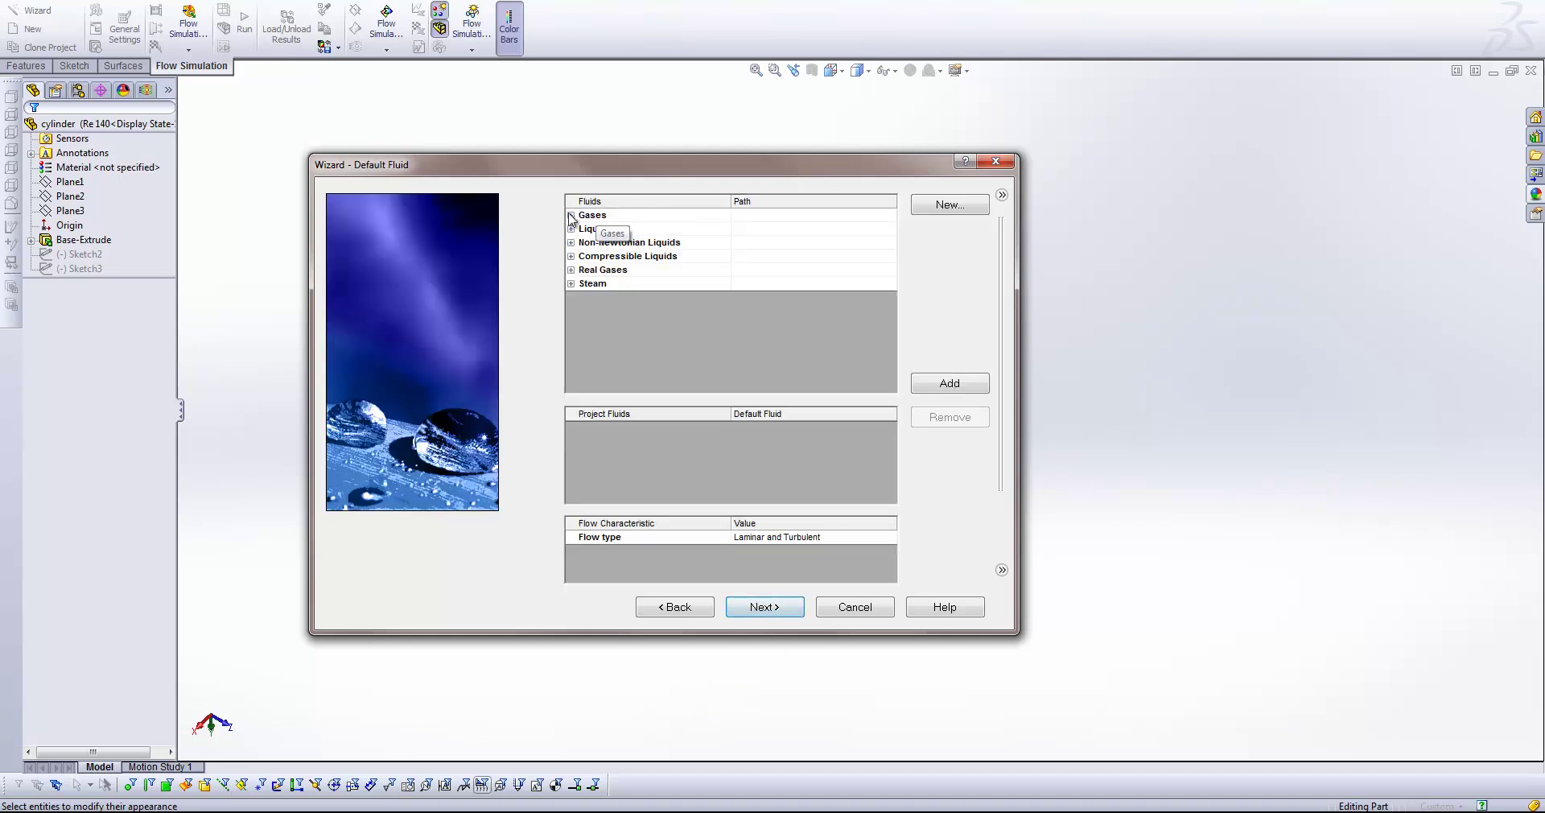
click(582, 228)
double_click(605, 266)
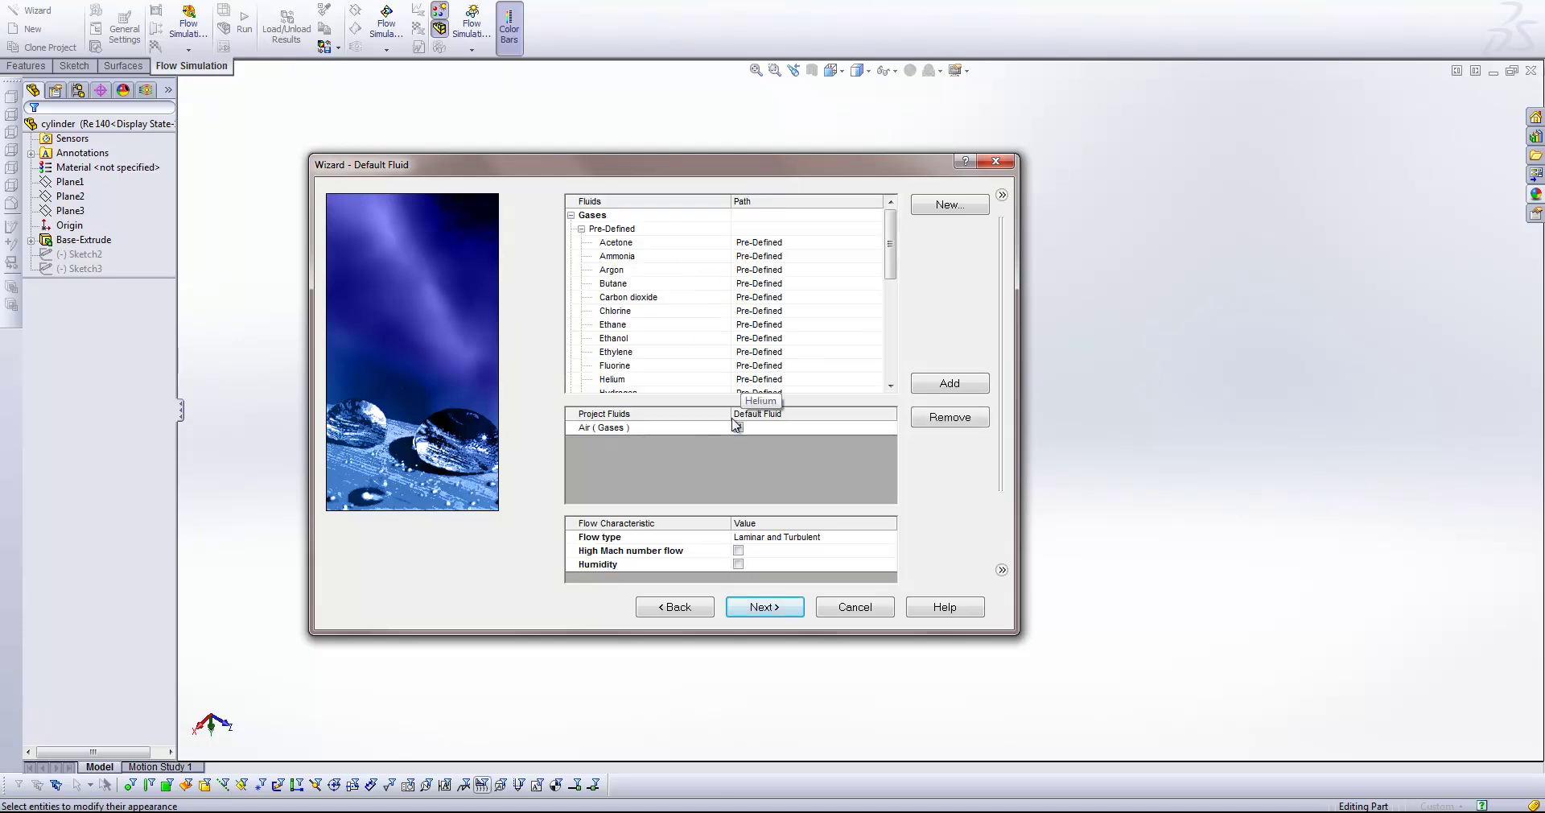
Pass the wall and initial conditions, editing the X velocity, and finish the wizard.
click(766, 608)
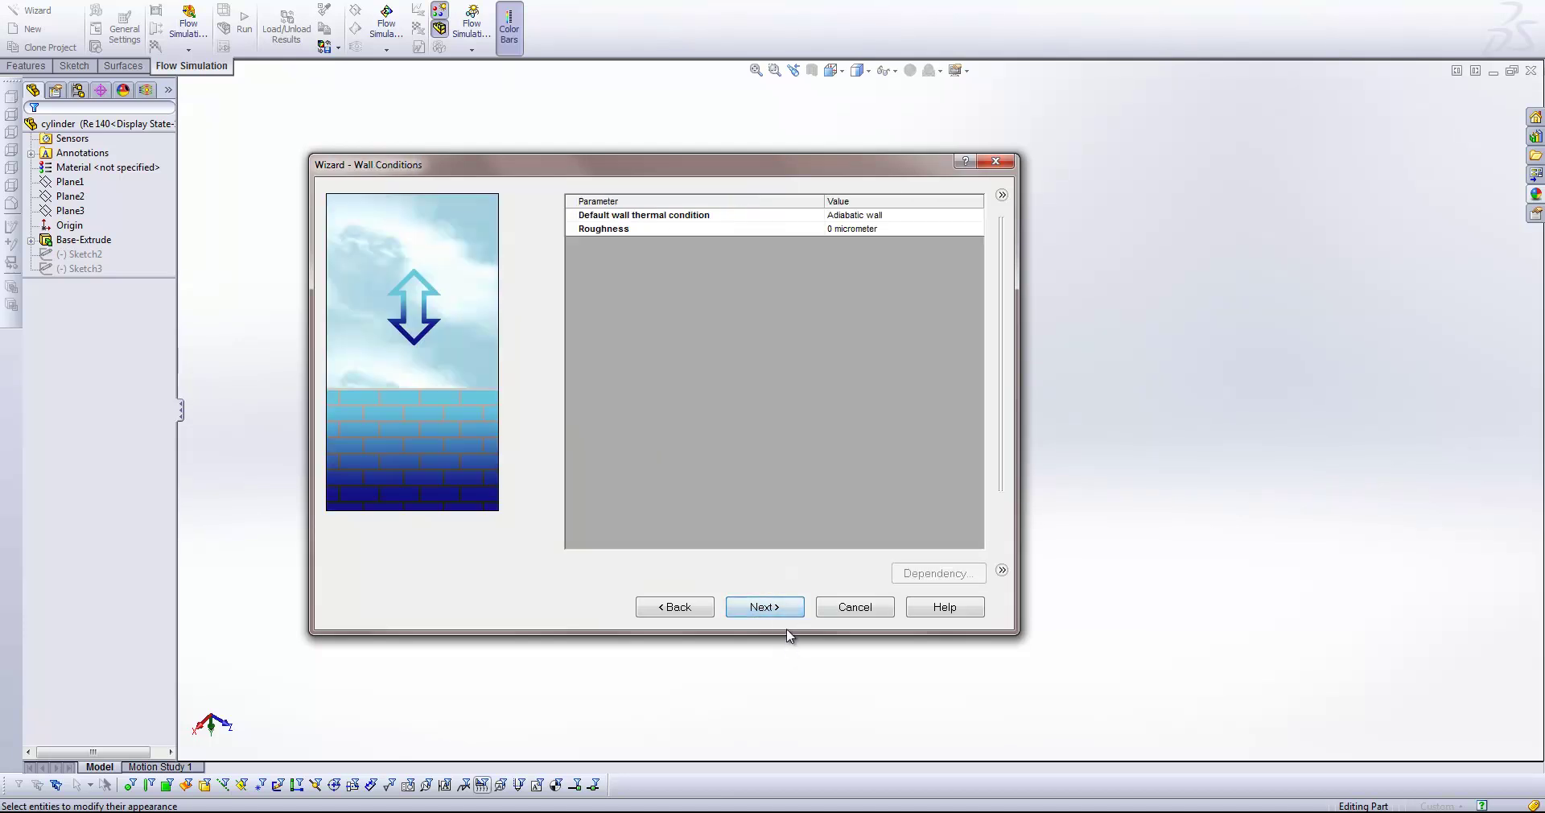
click(774, 607)
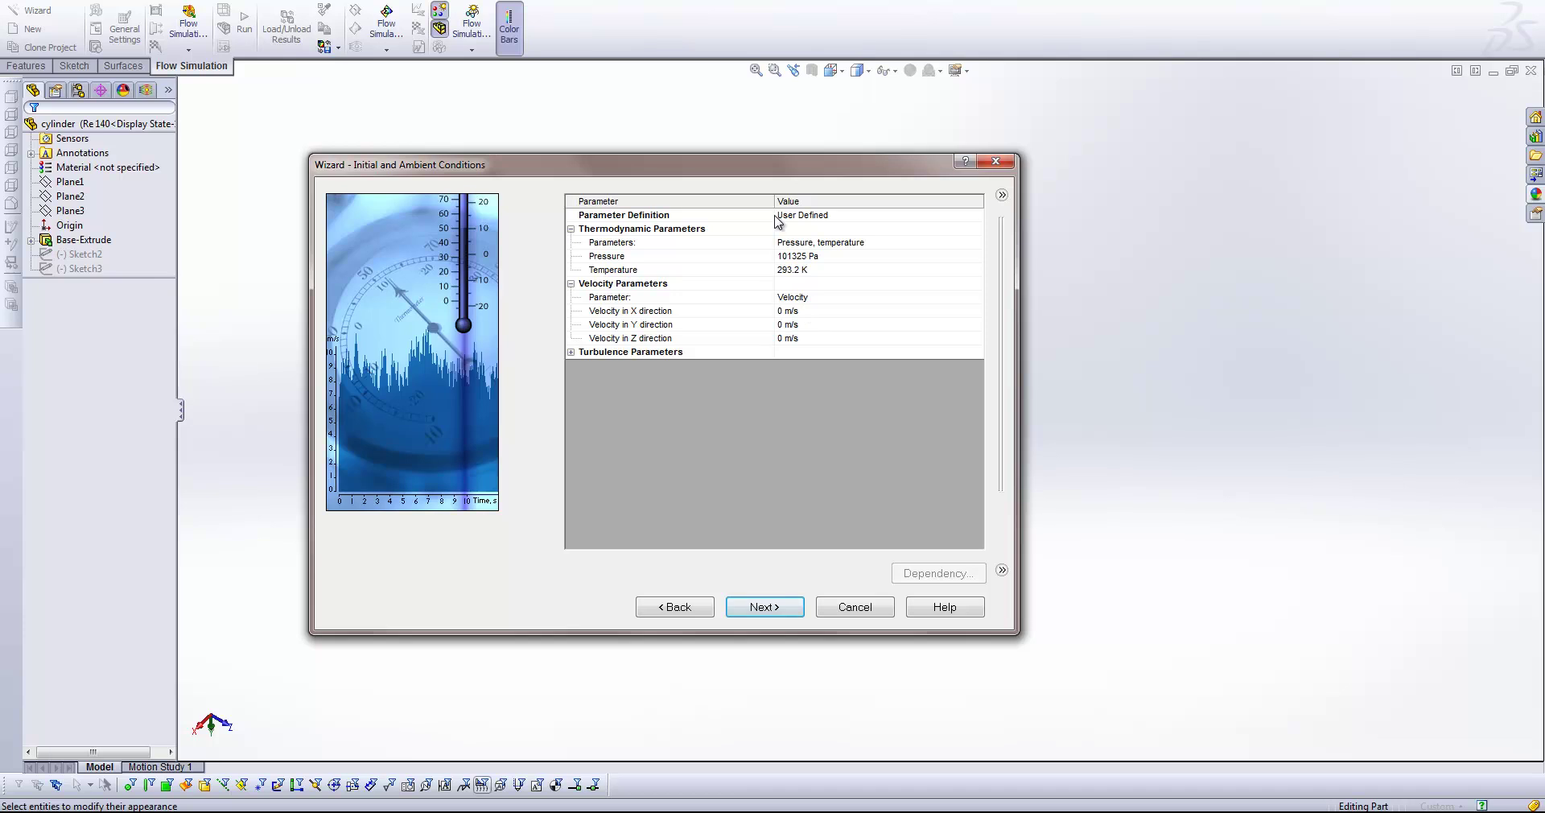
click(787, 313)
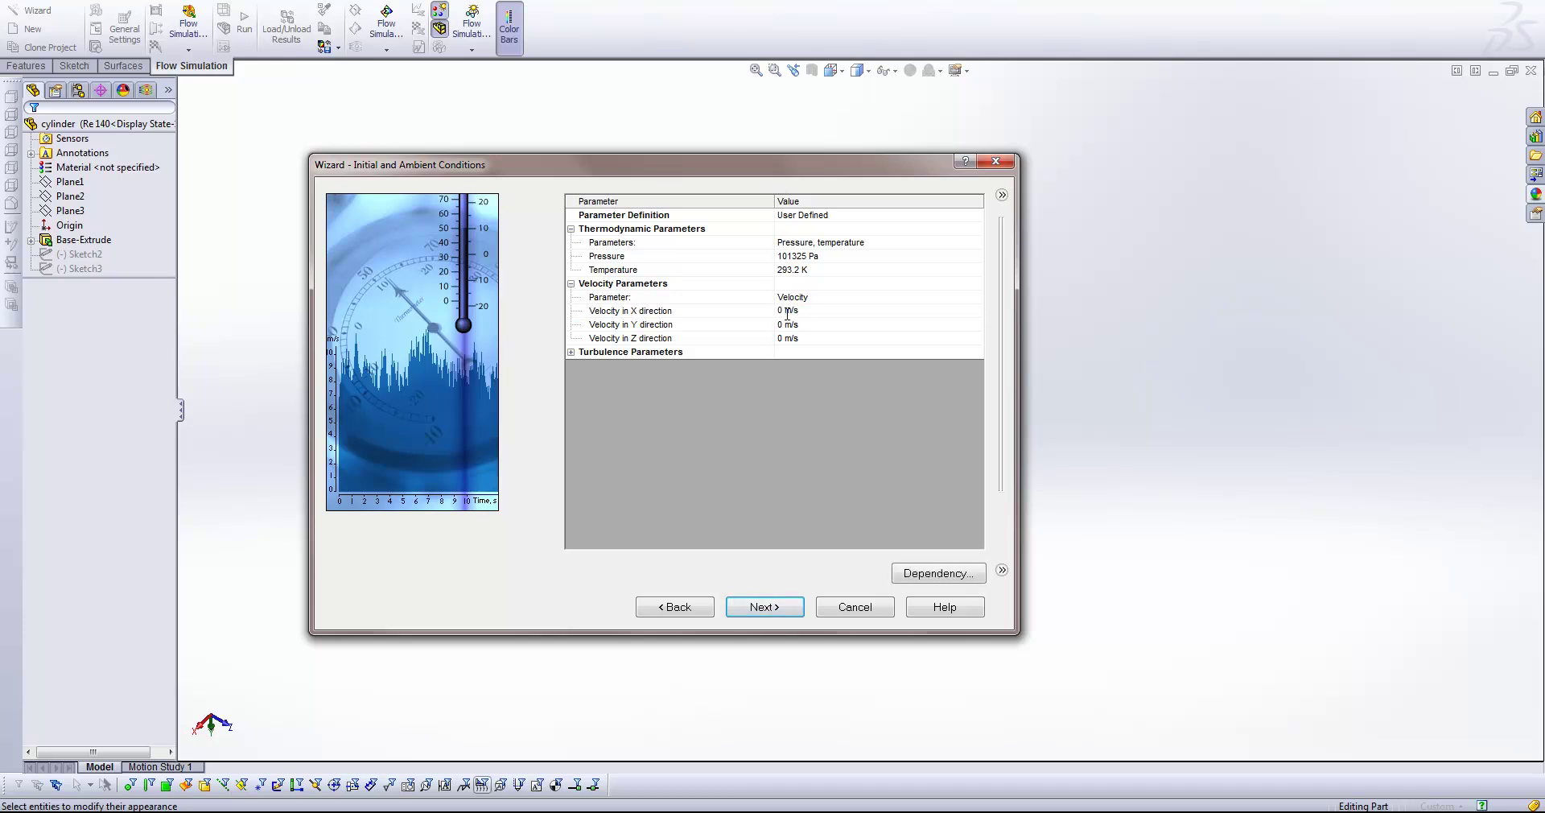
double_click(779, 313)
click(794, 609)
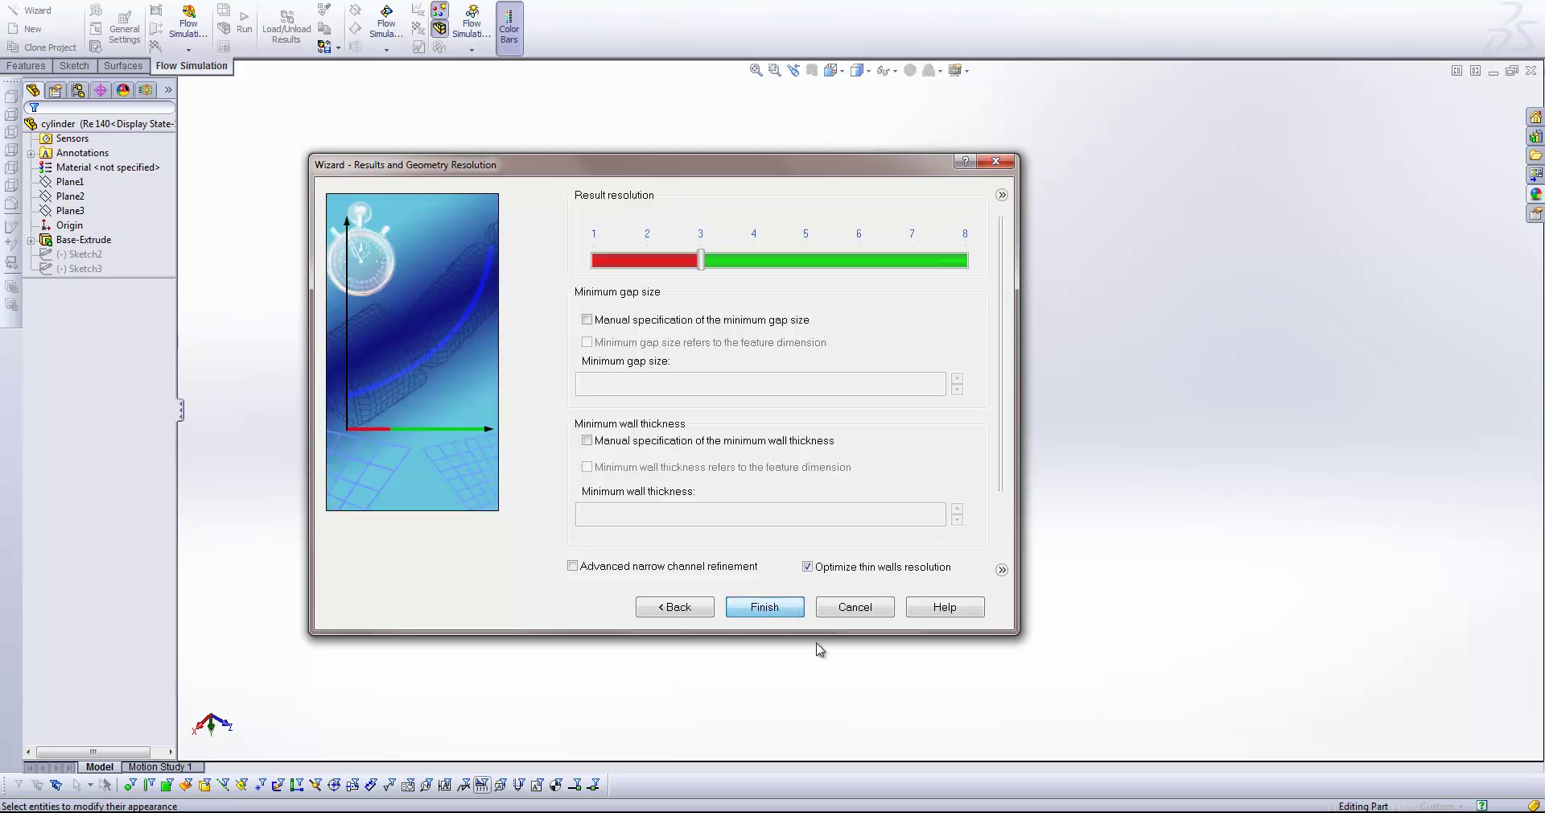
click(769, 610)
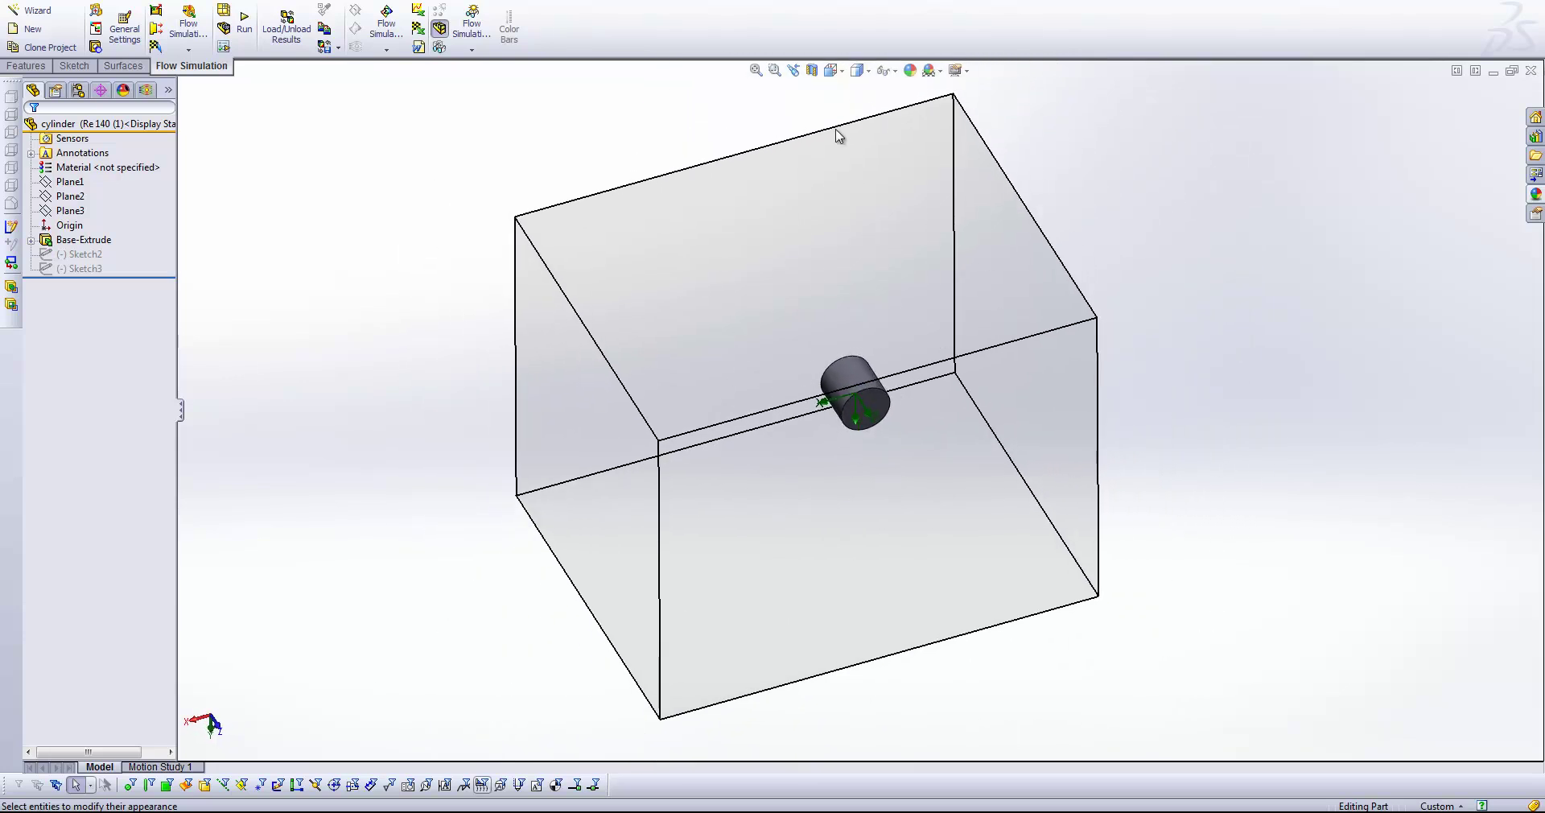
Open Calculation Control Options from Input Data in the Flow Simulation analysis tree.
click(145, 90)
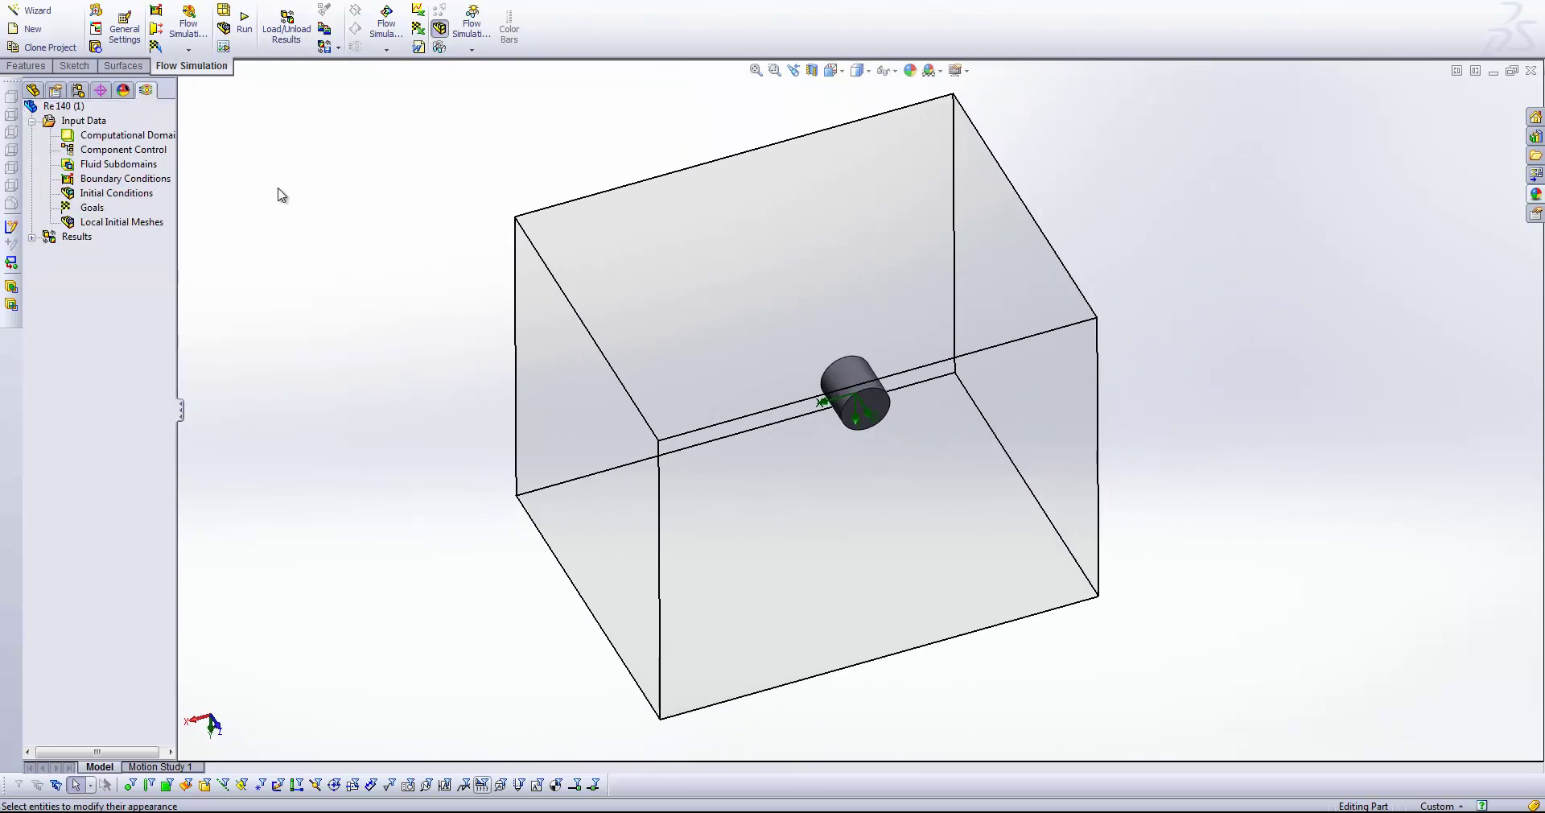
right_click(75, 125)
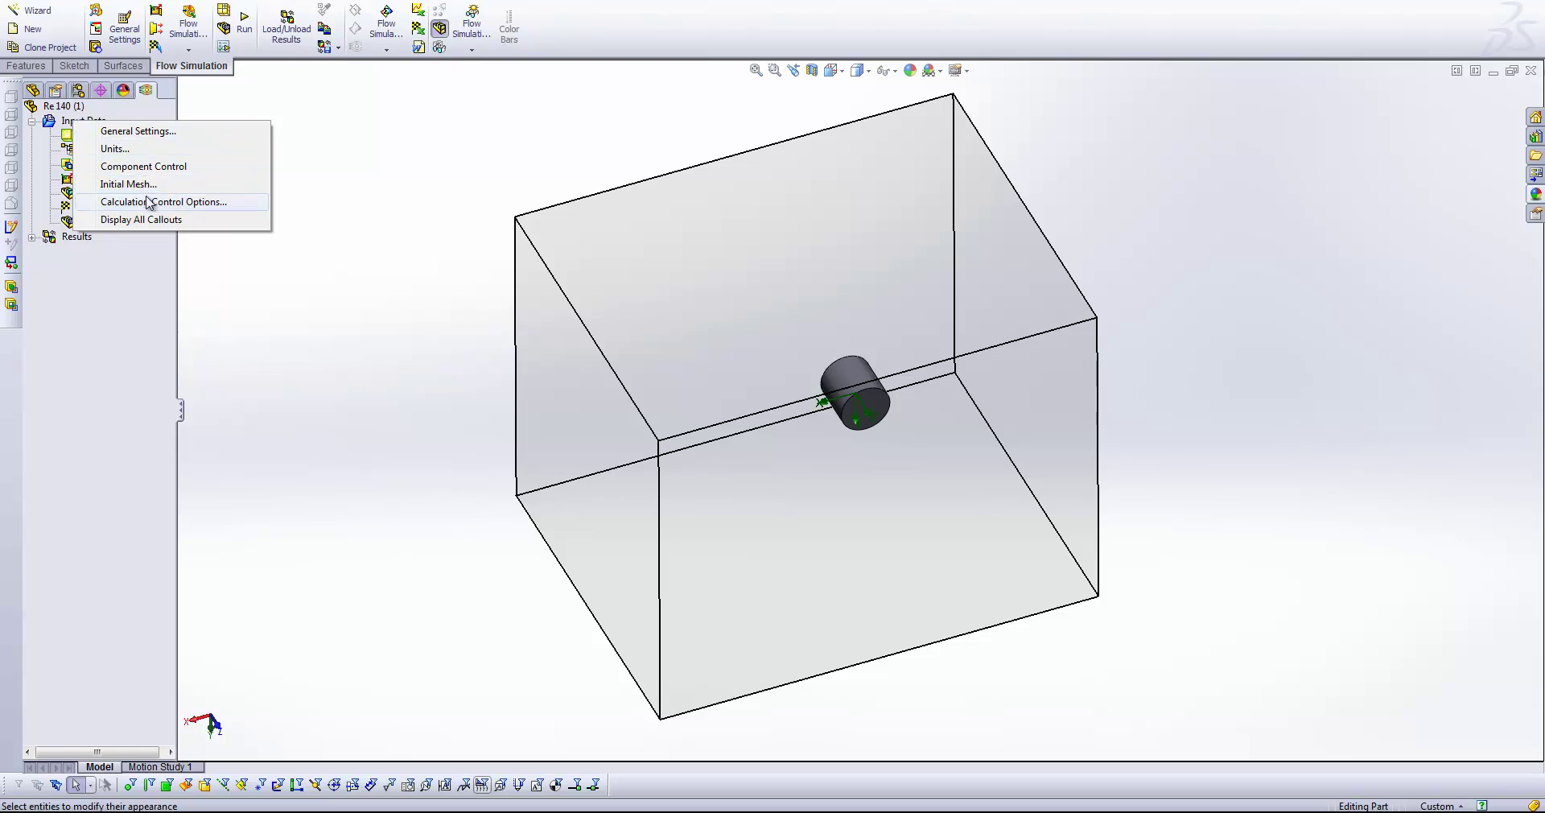
click(149, 203)
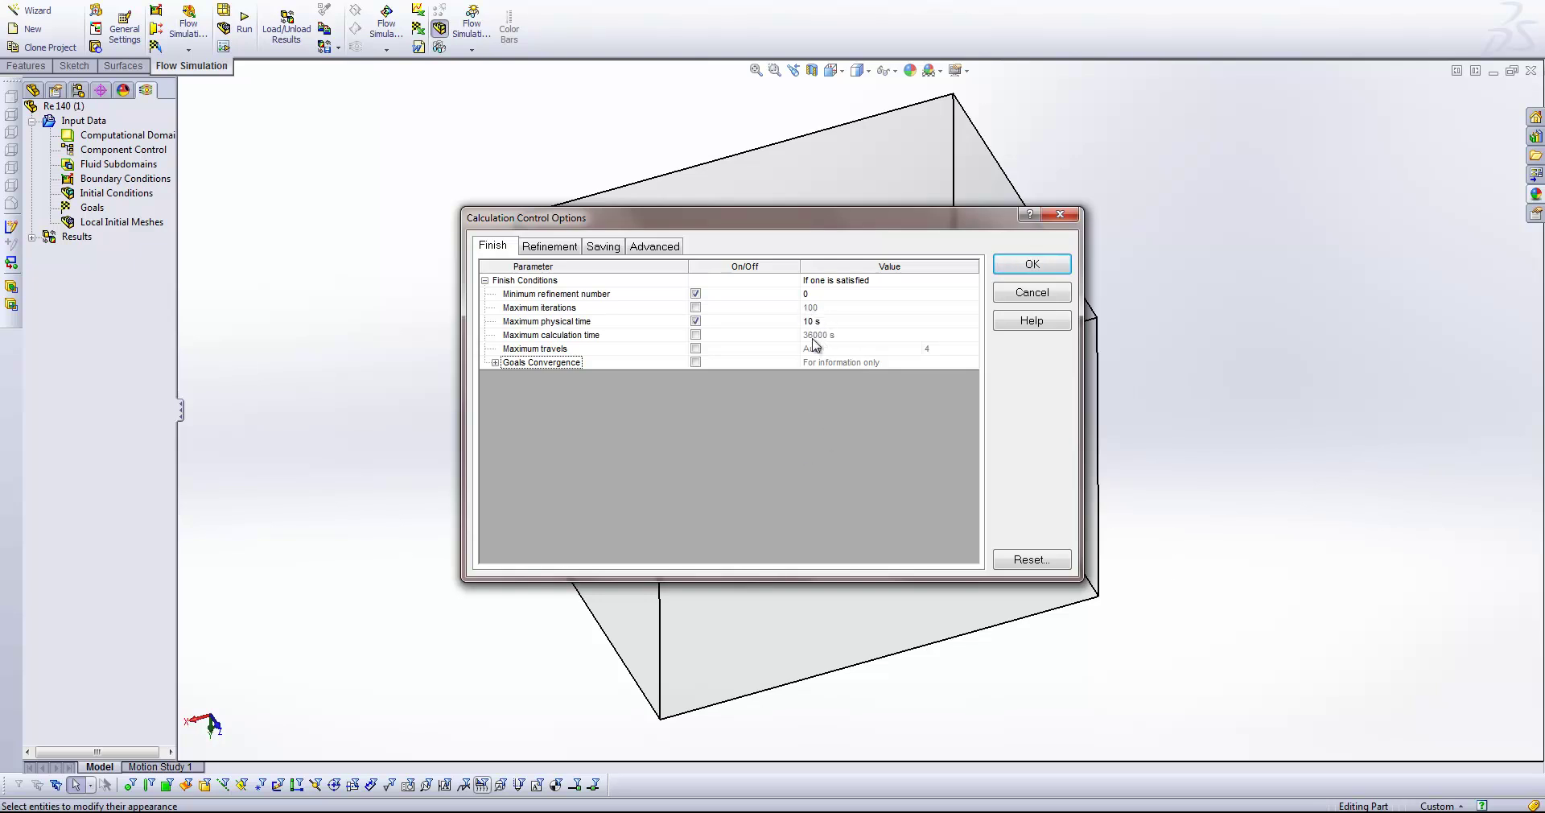
Set solution refinement to level = 1 and review periodic saving every 0.0416666667 s.
click(557, 245)
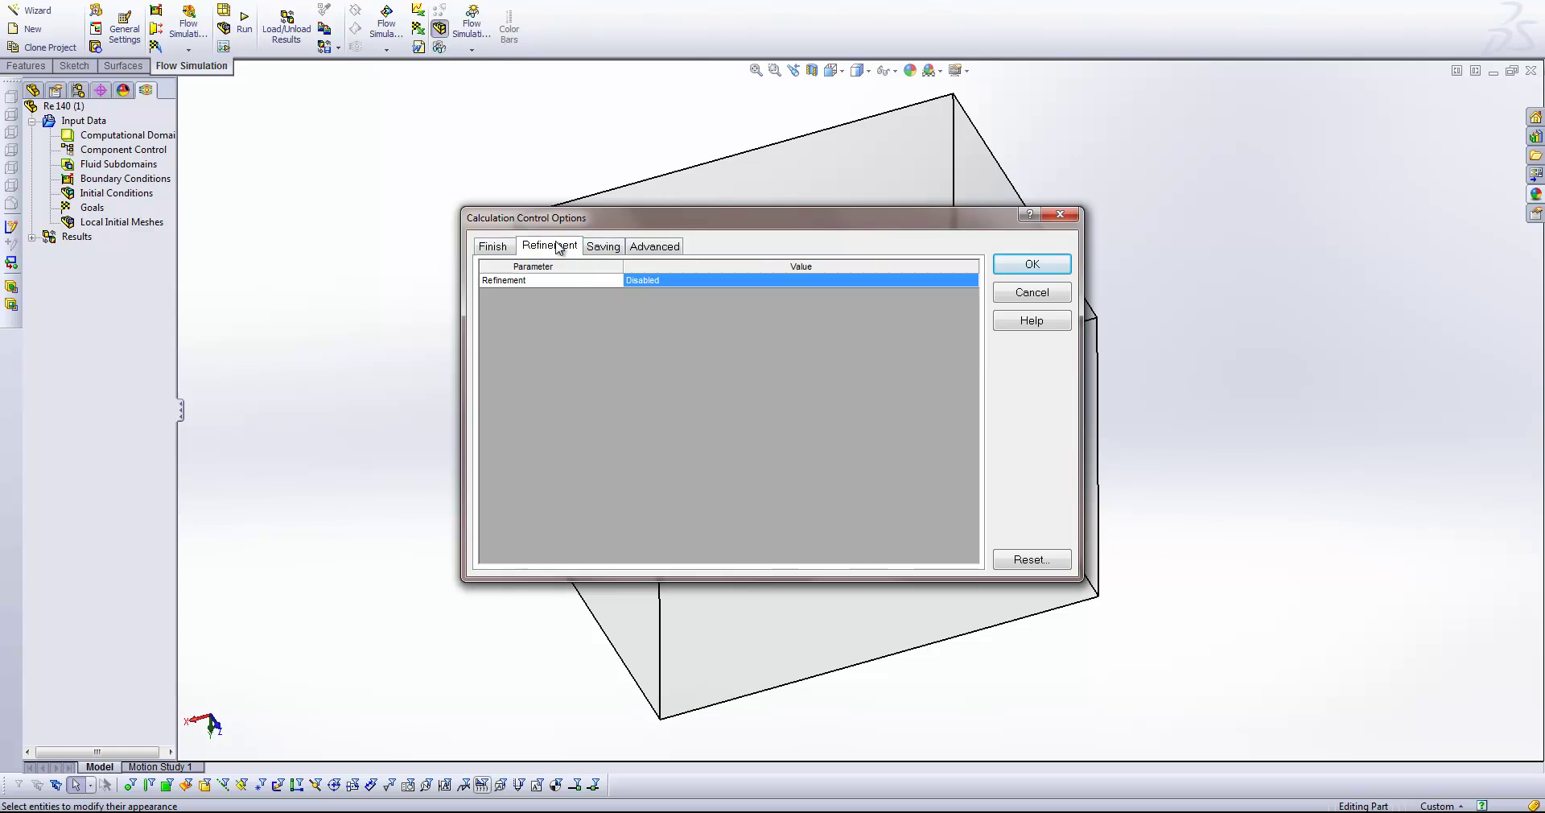
click(676, 286)
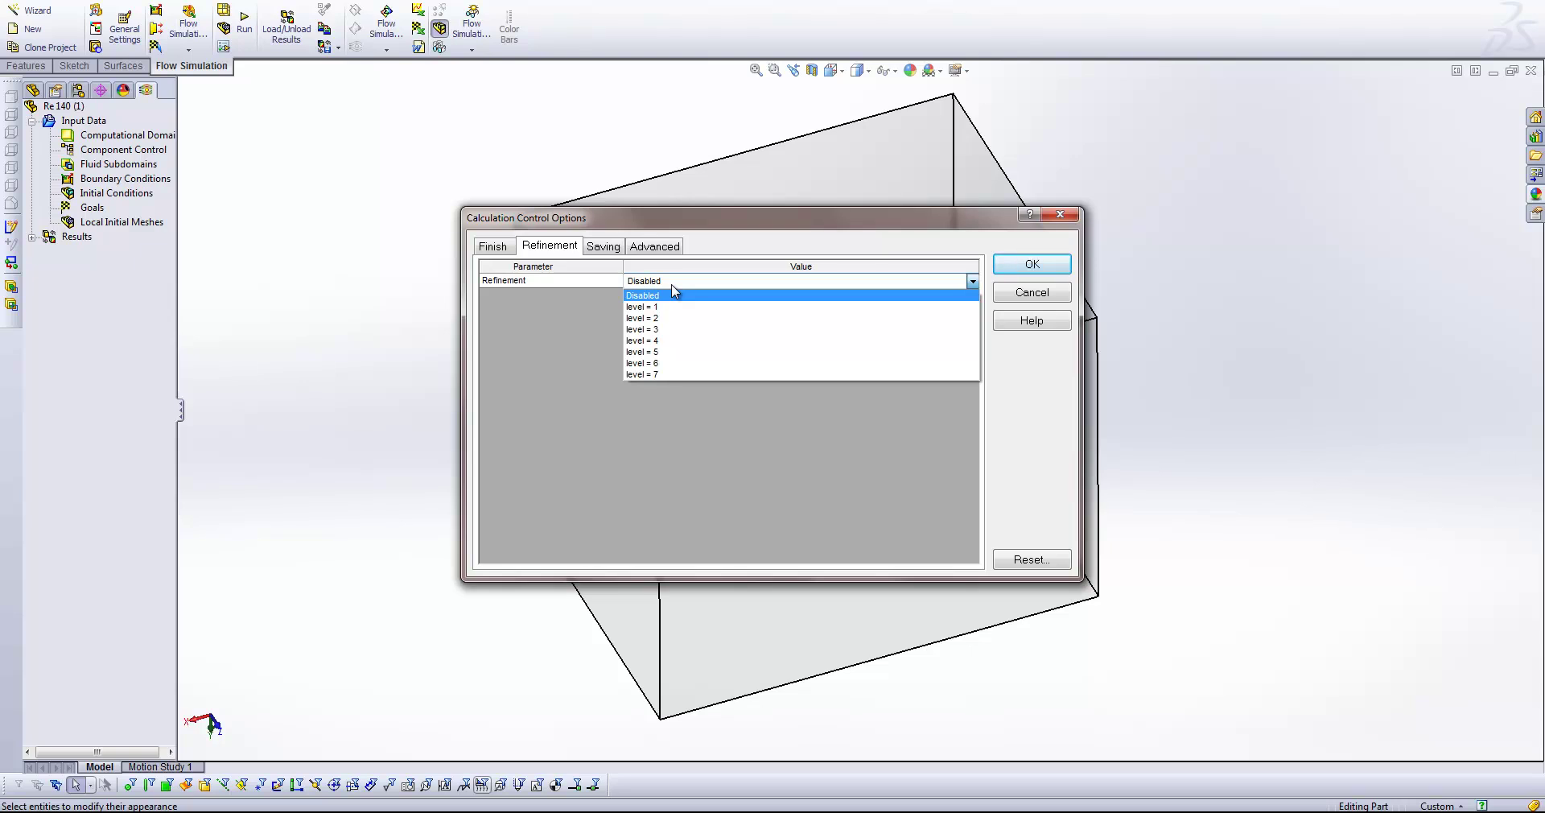
click(687, 309)
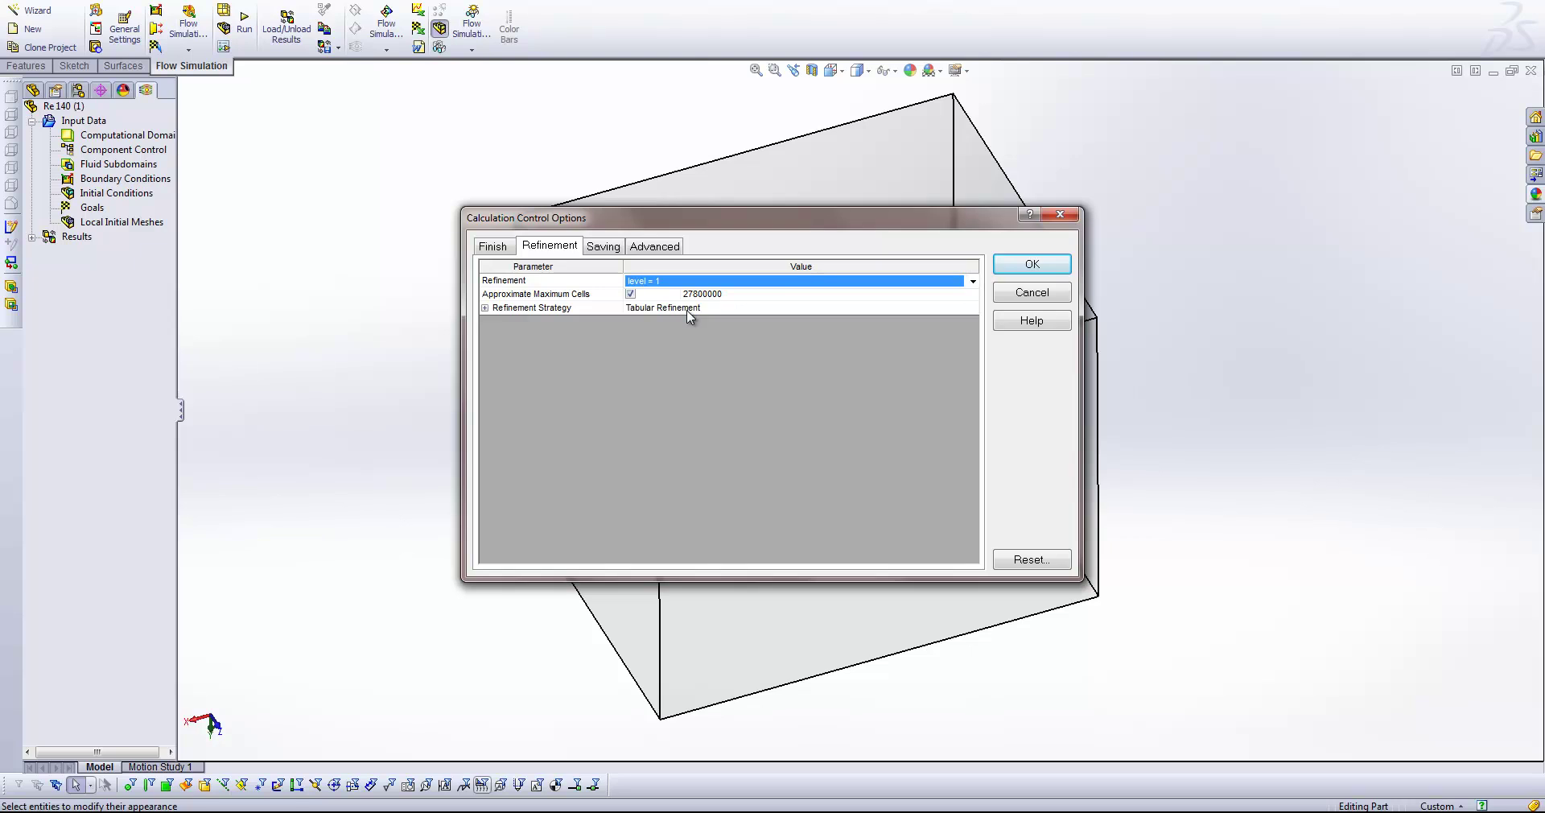
click(722, 279)
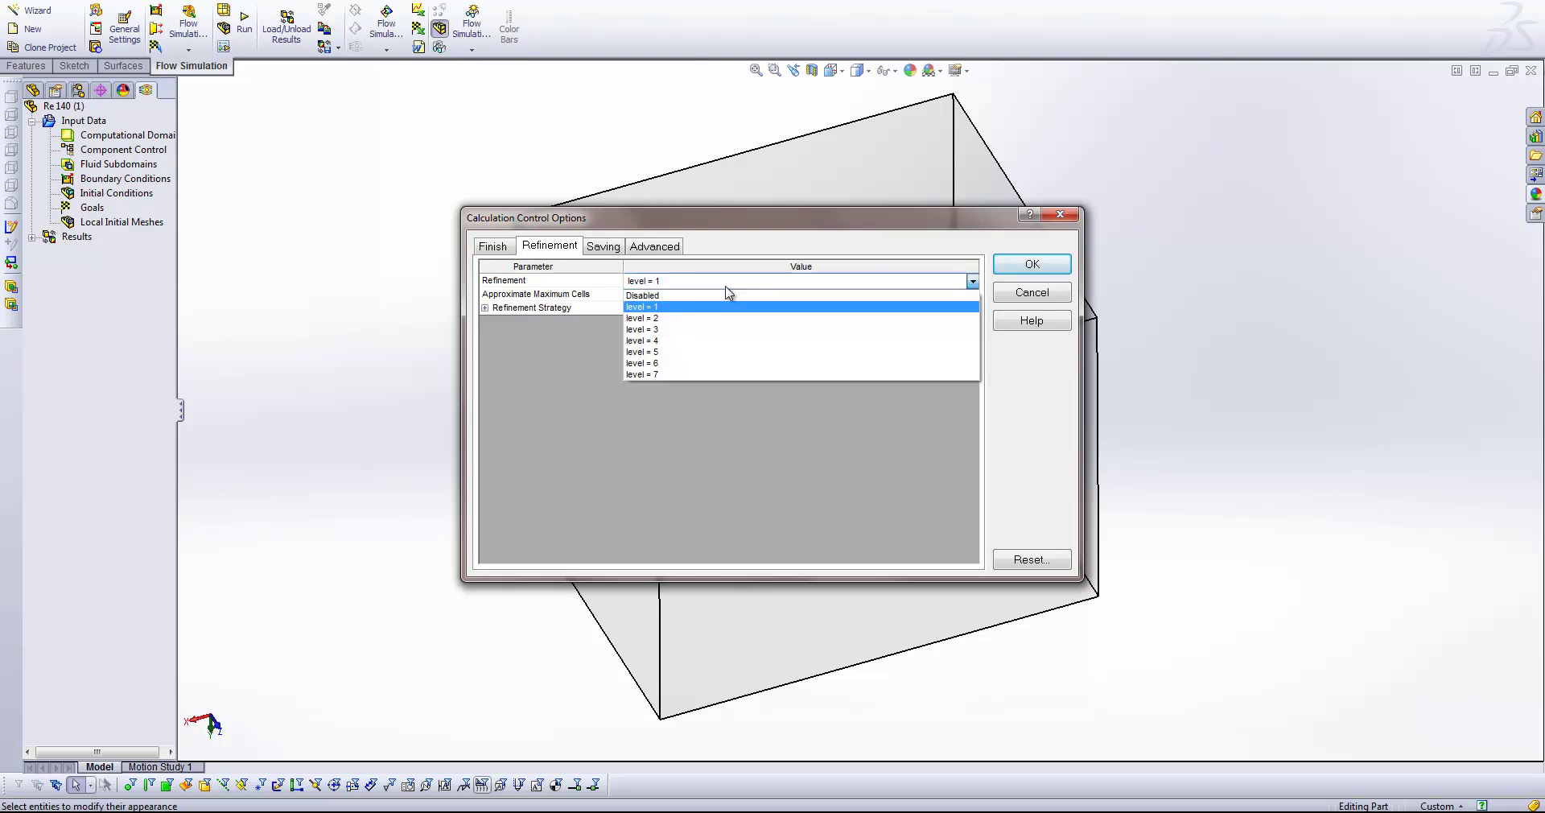
click(678, 410)
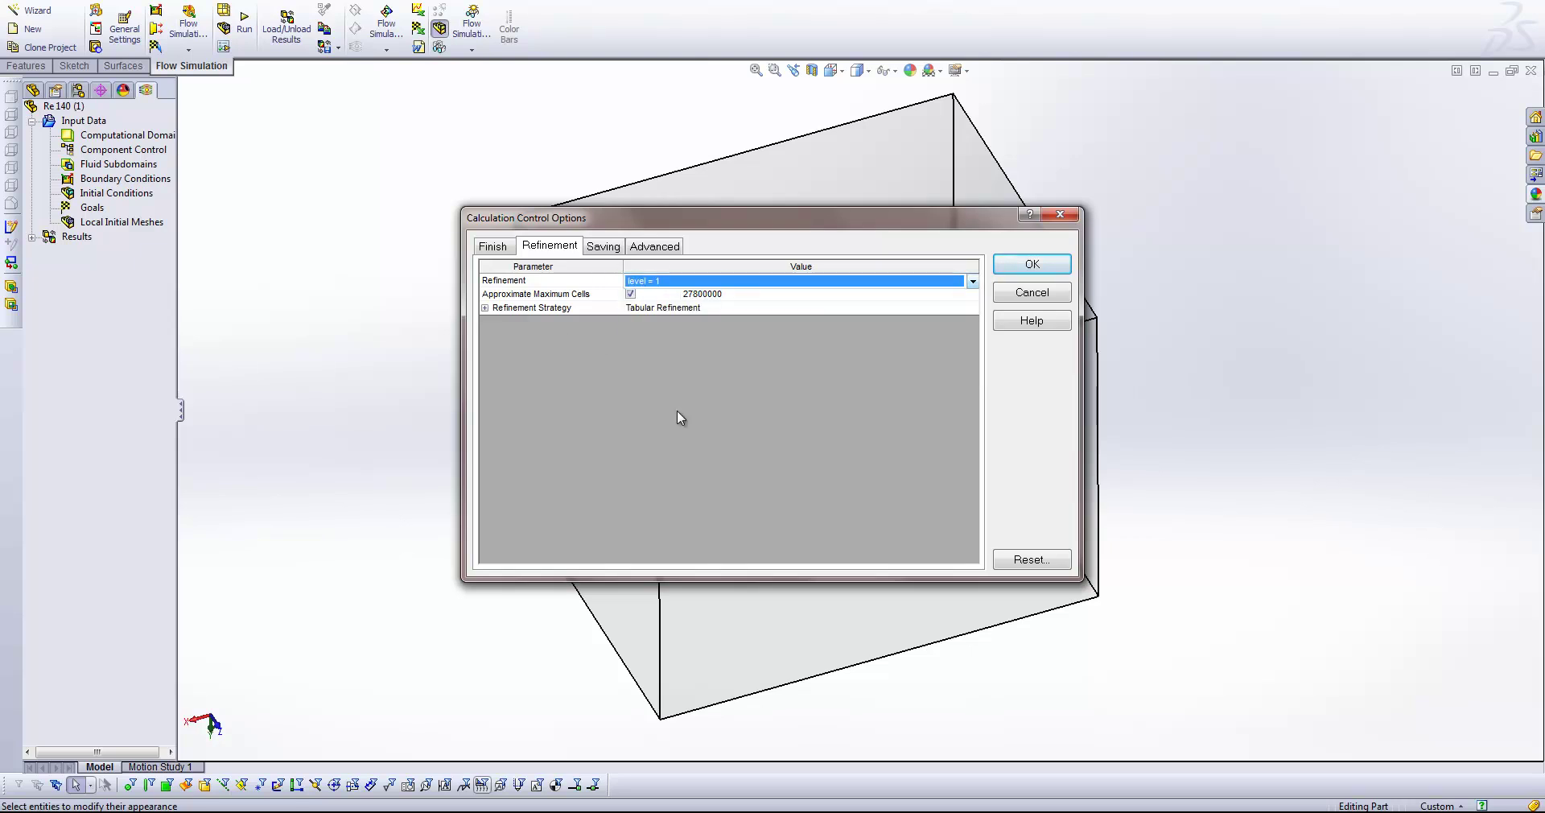
click(621, 249)
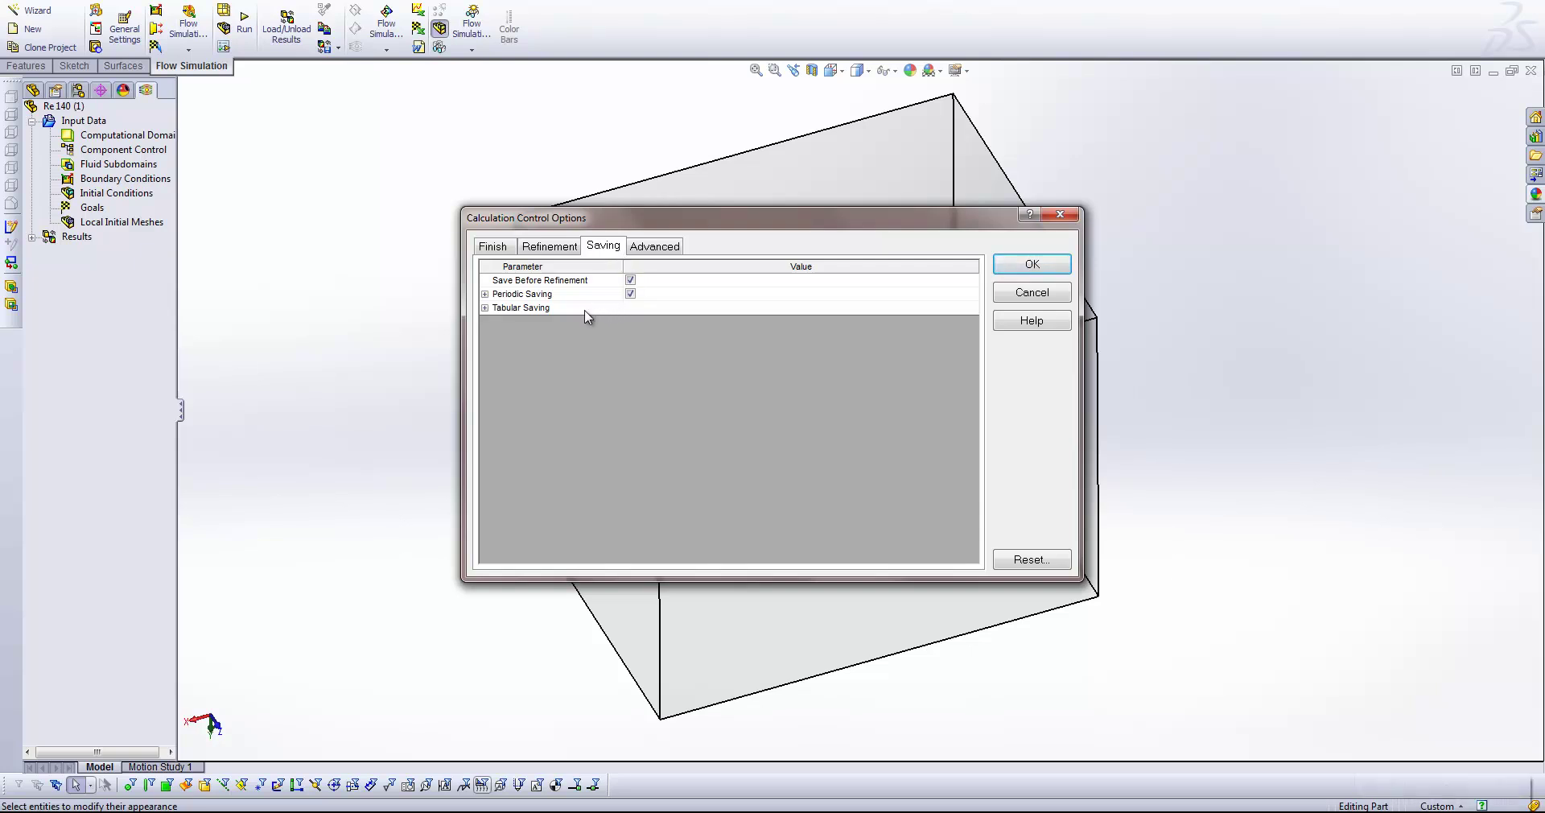
click(486, 294)
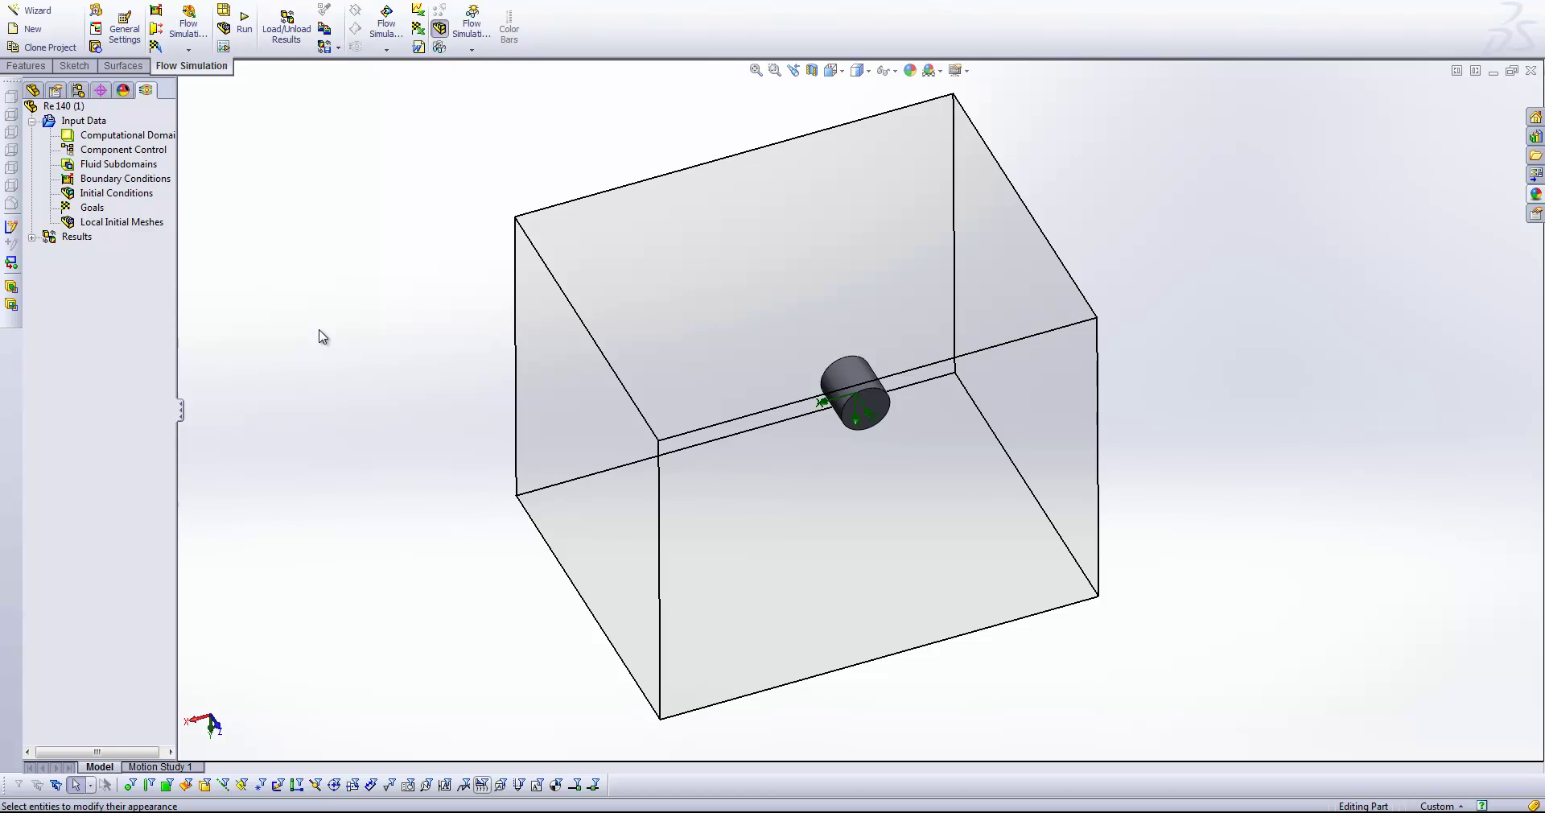
Activate the Re 140 configuration, then expand the result features in the Flow Simulation tree.
click(78, 90)
click(103, 169)
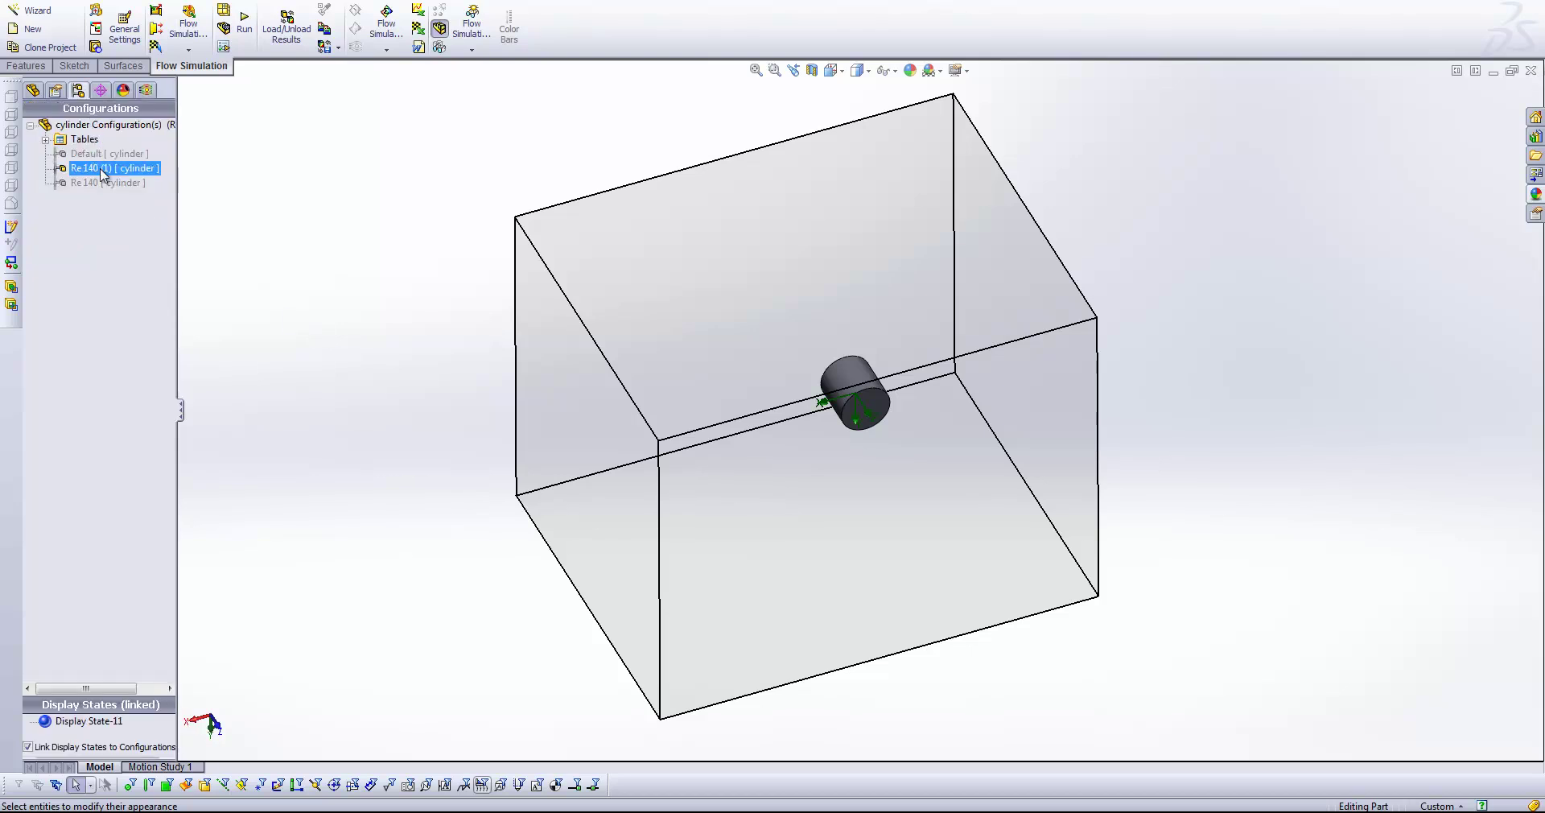
click(104, 183)
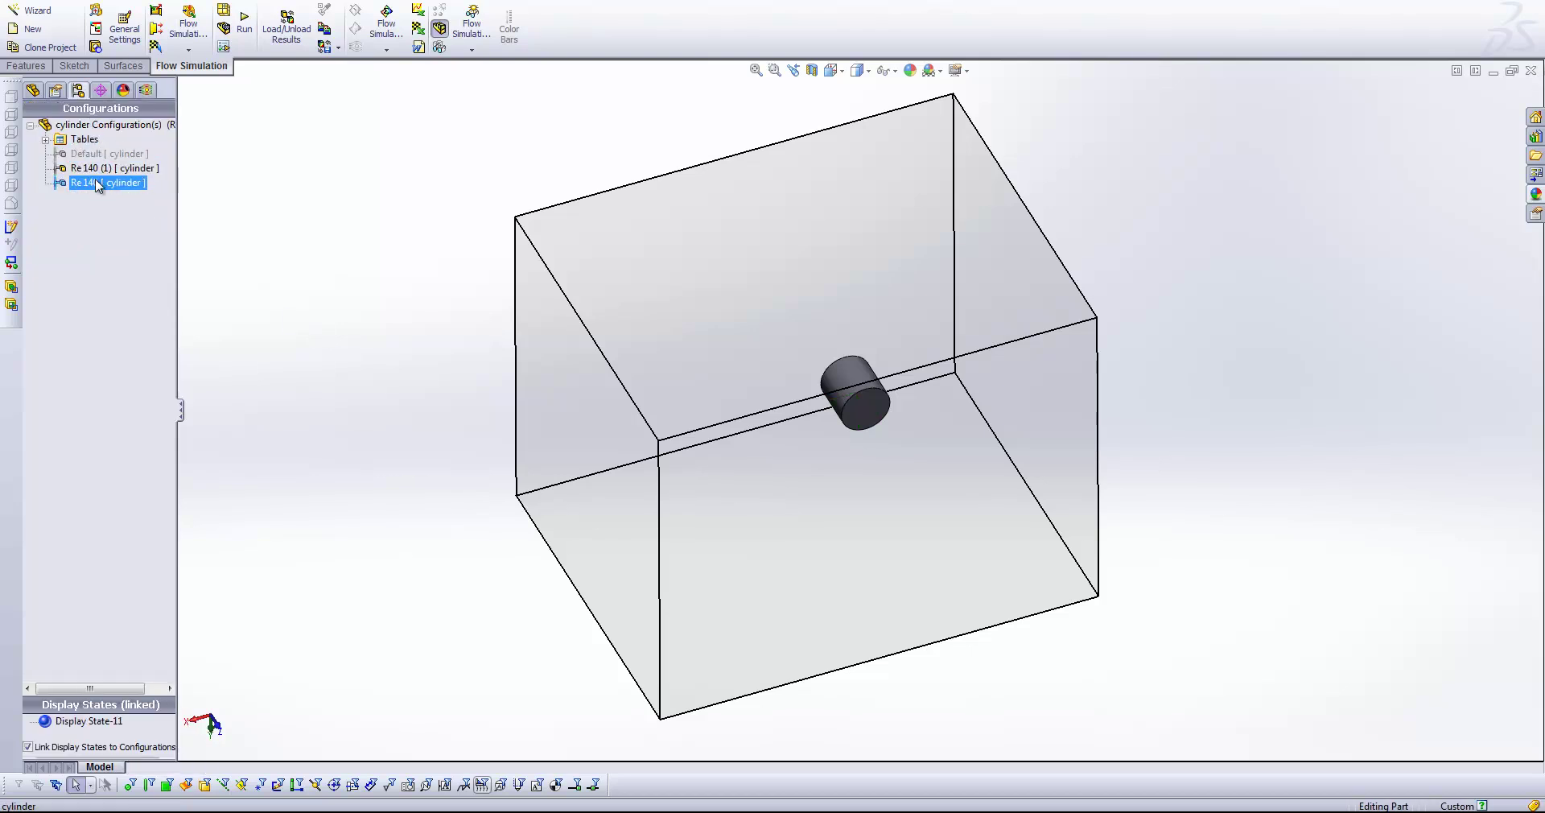
double_click(95, 181)
click(145, 91)
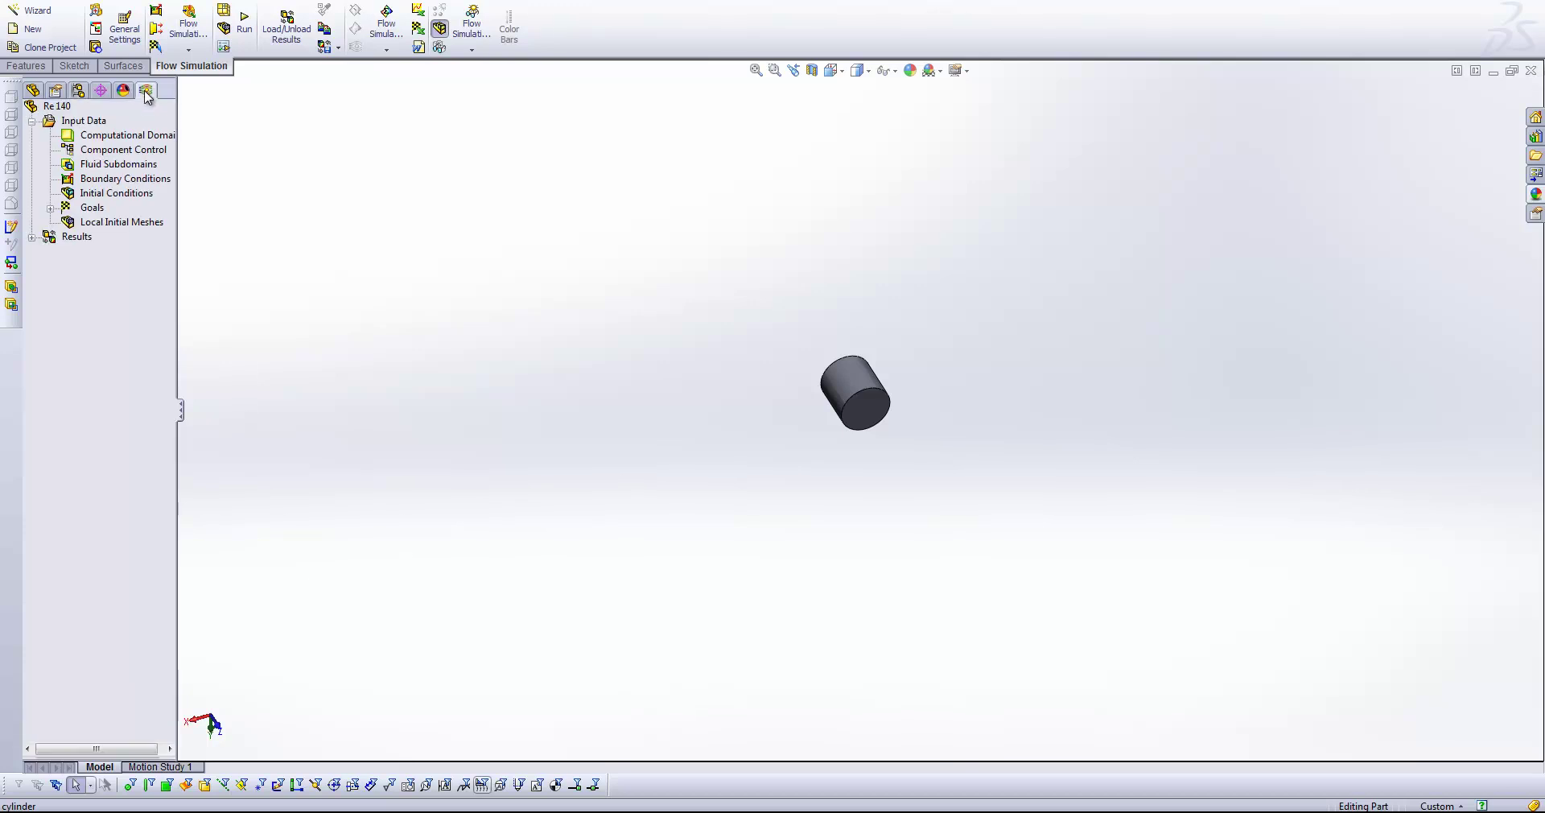
click(32, 237)
Load the 1.fld results file through the Load Results dialog.
click(287, 29)
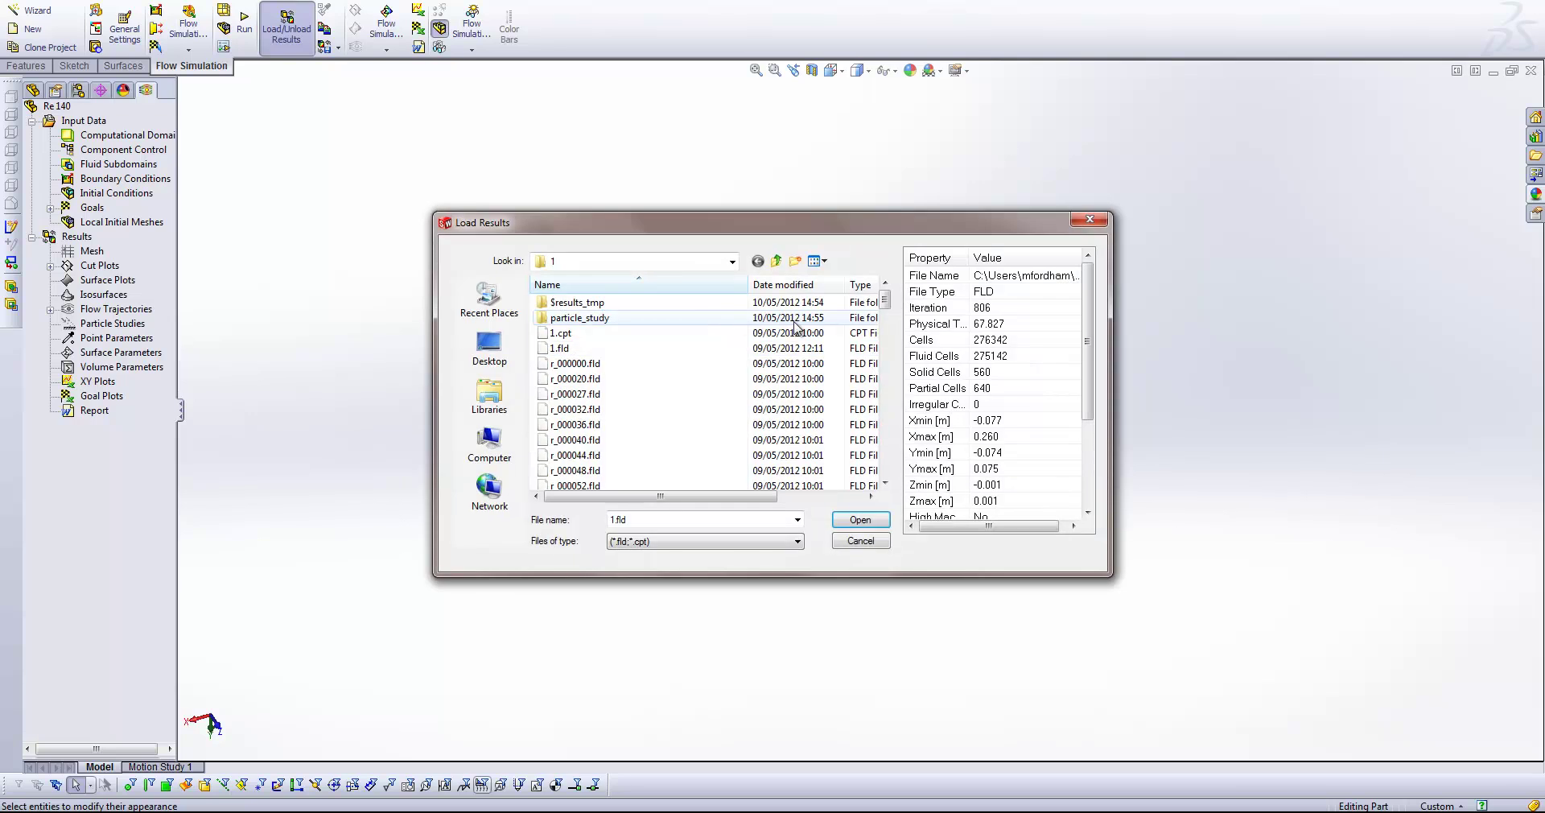
click(851, 515)
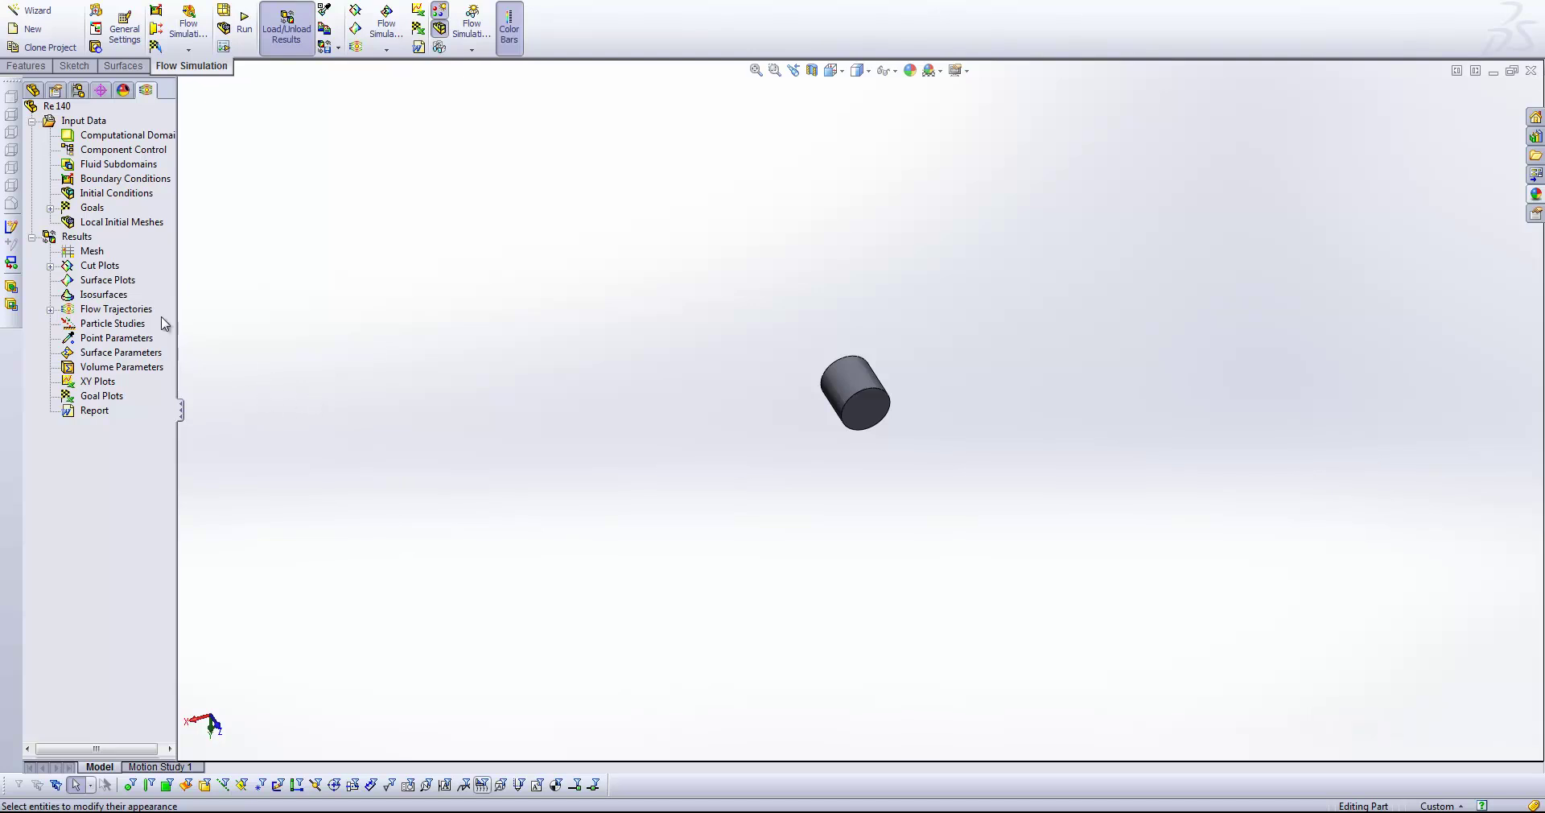
Insert a new cut plot on Plane1 displaying Turbulent Viscosity contours.
click(50, 267)
right_click(80, 267)
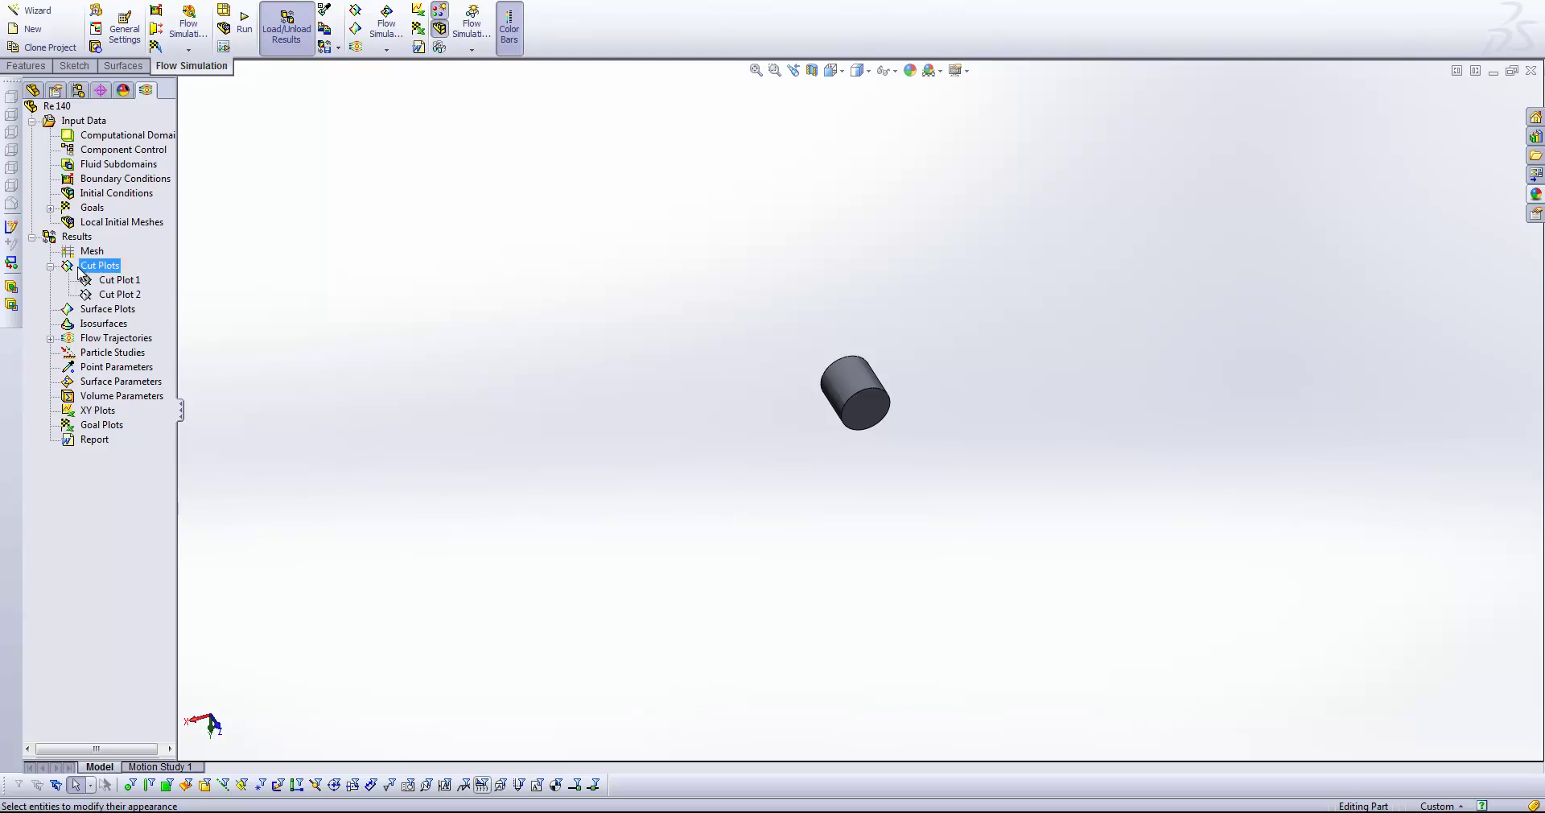
click(119, 278)
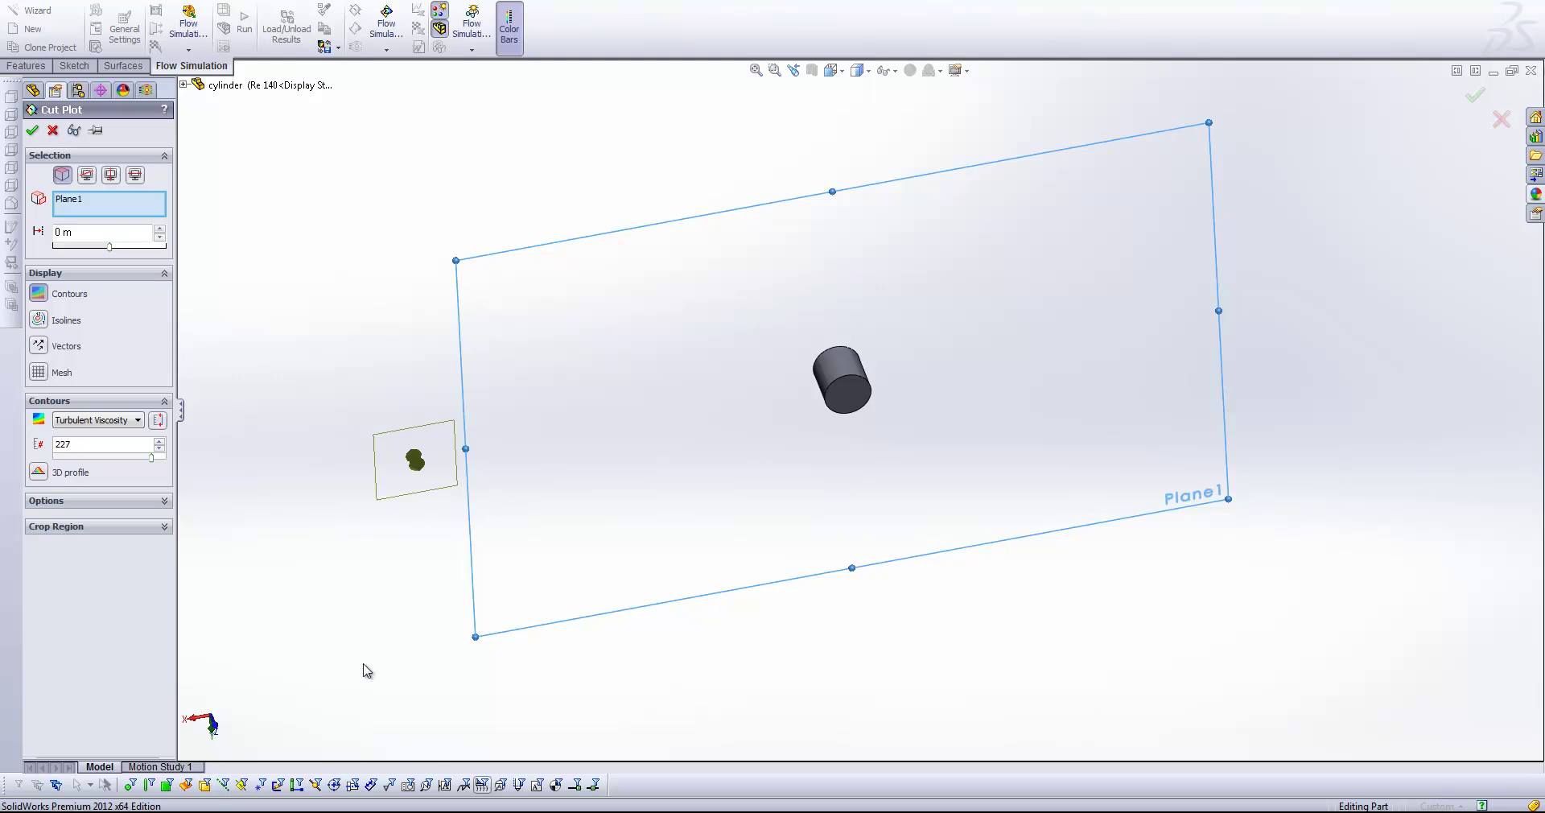
click(33, 132)
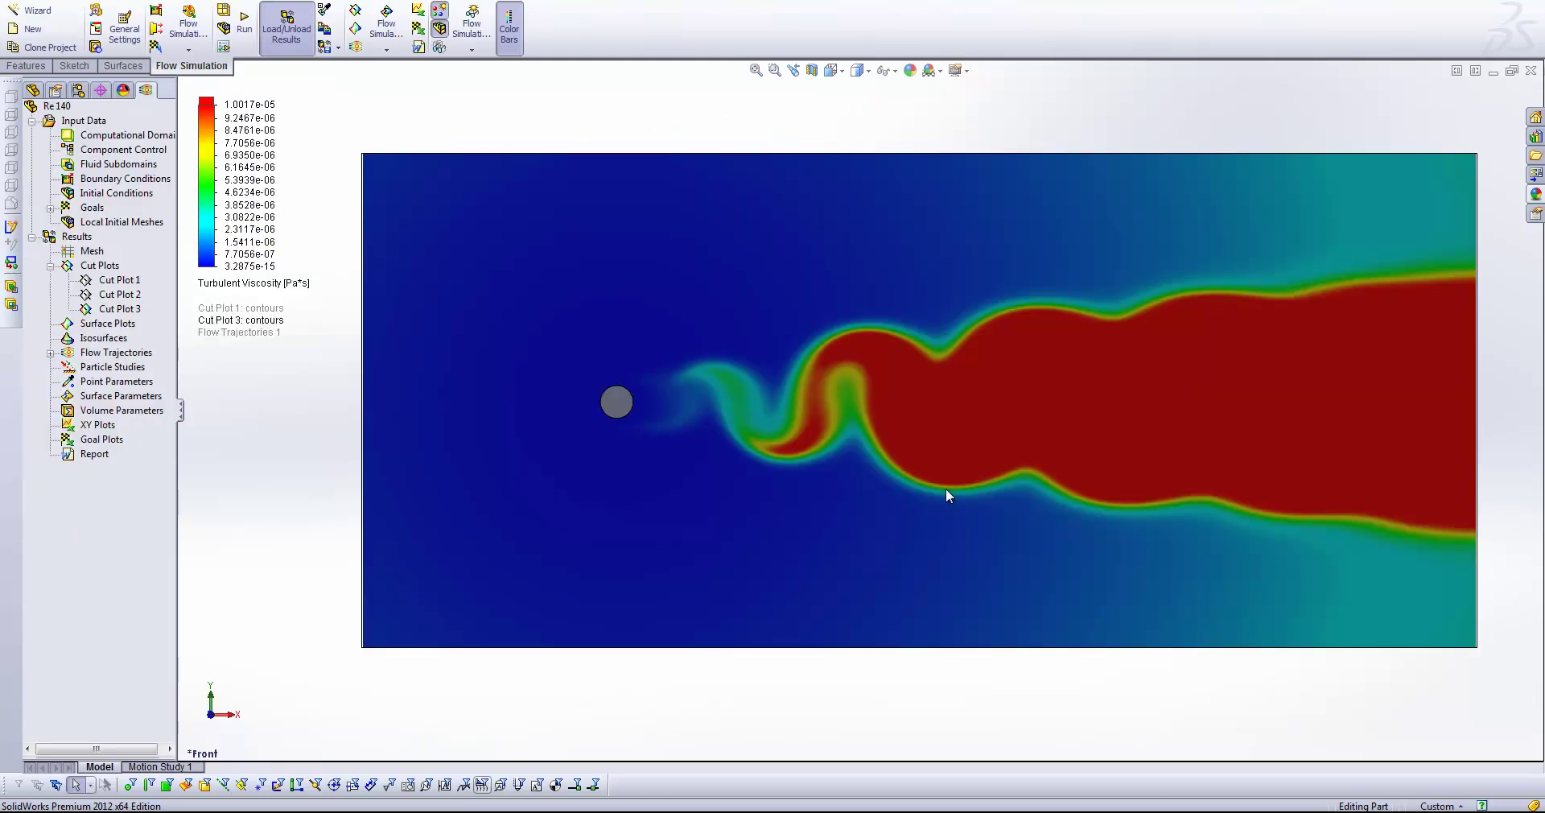
click(84, 309)
right_click(82, 312)
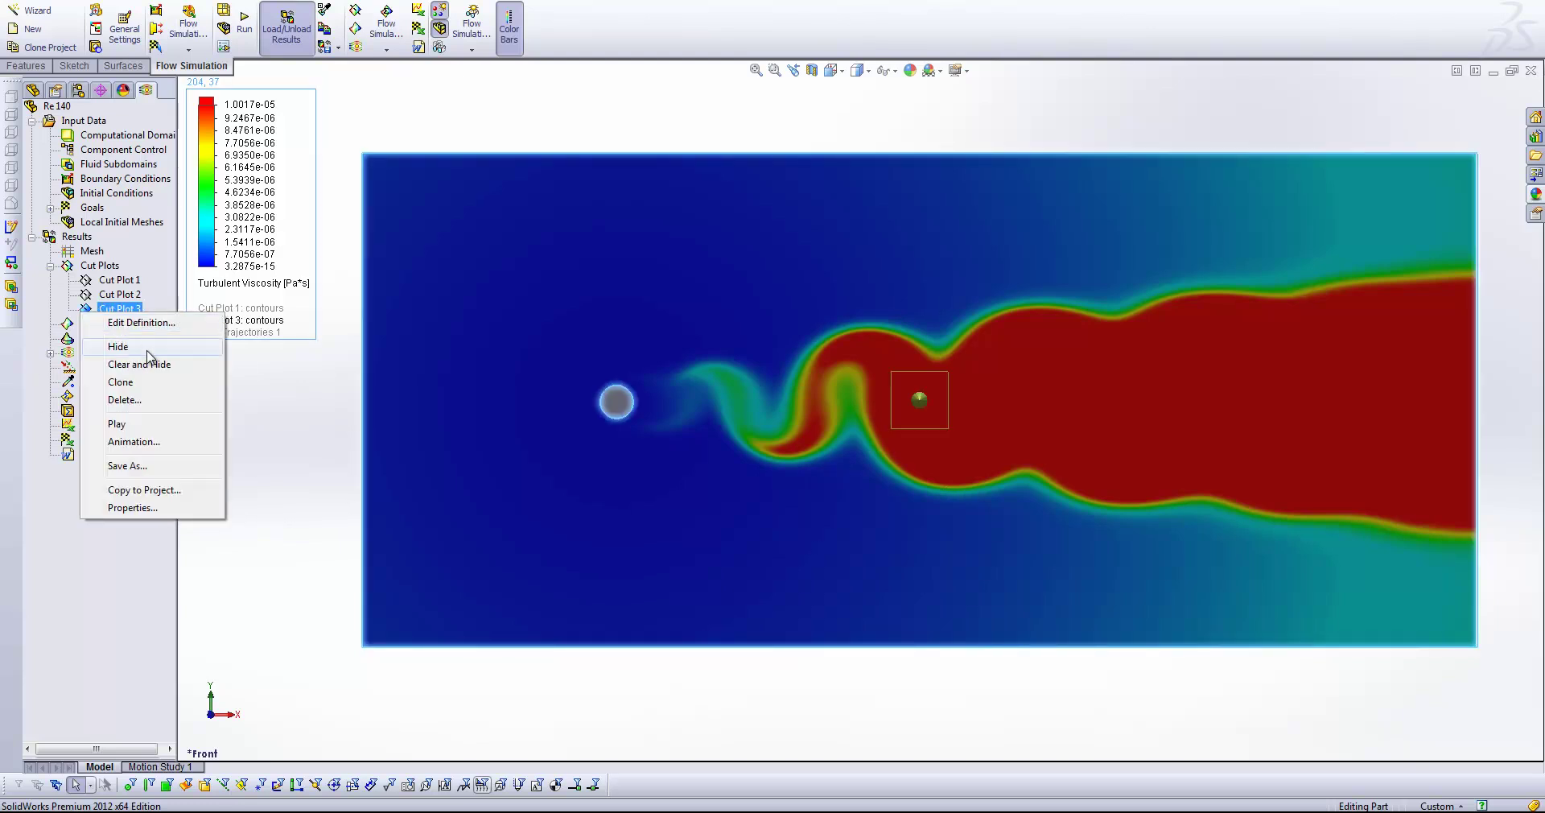
click(151, 427)
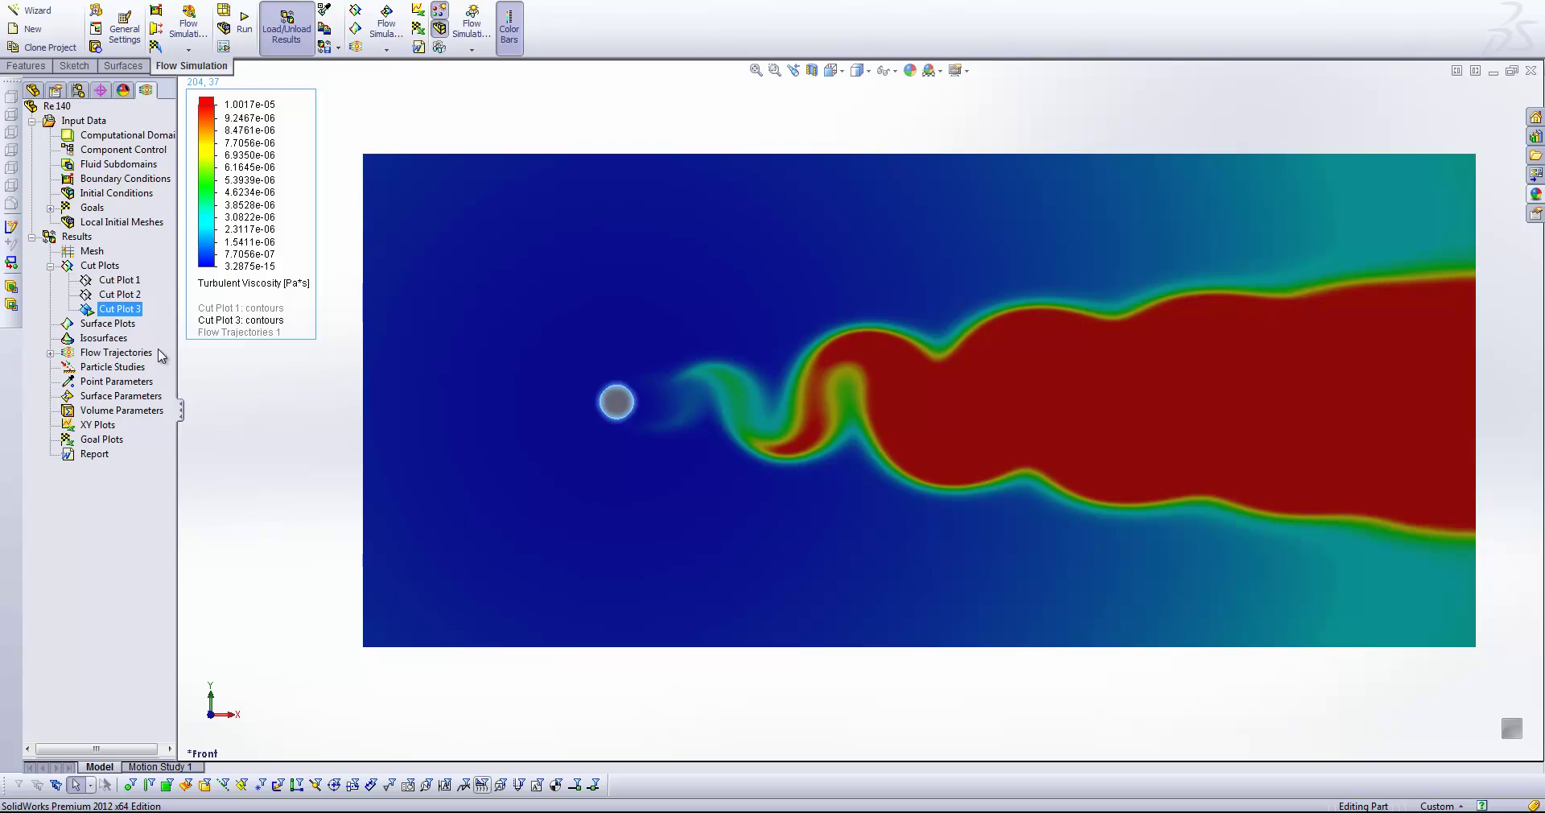
right_click(88, 313)
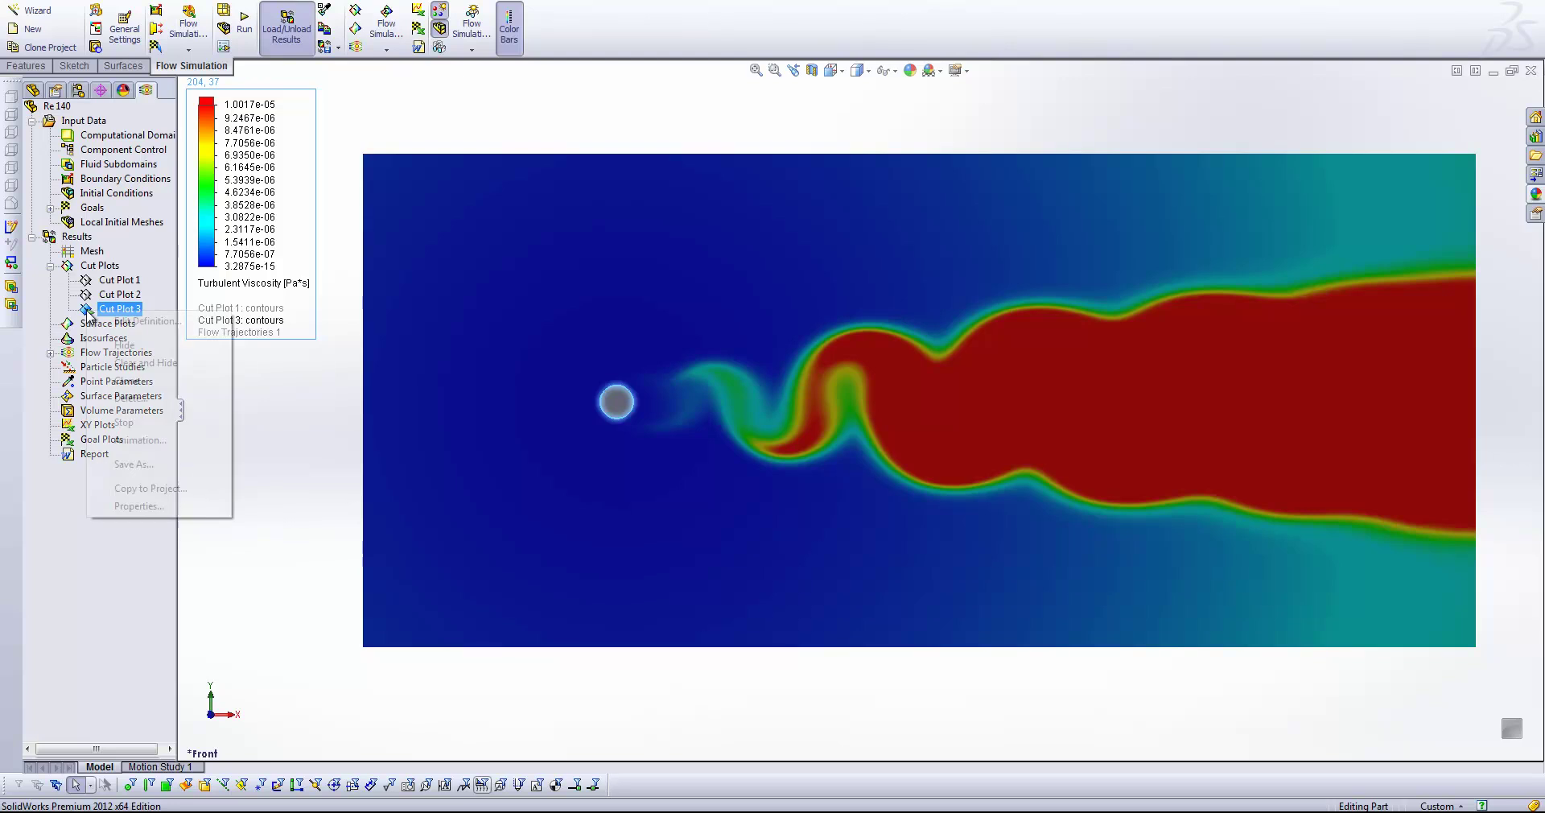
click(141, 422)
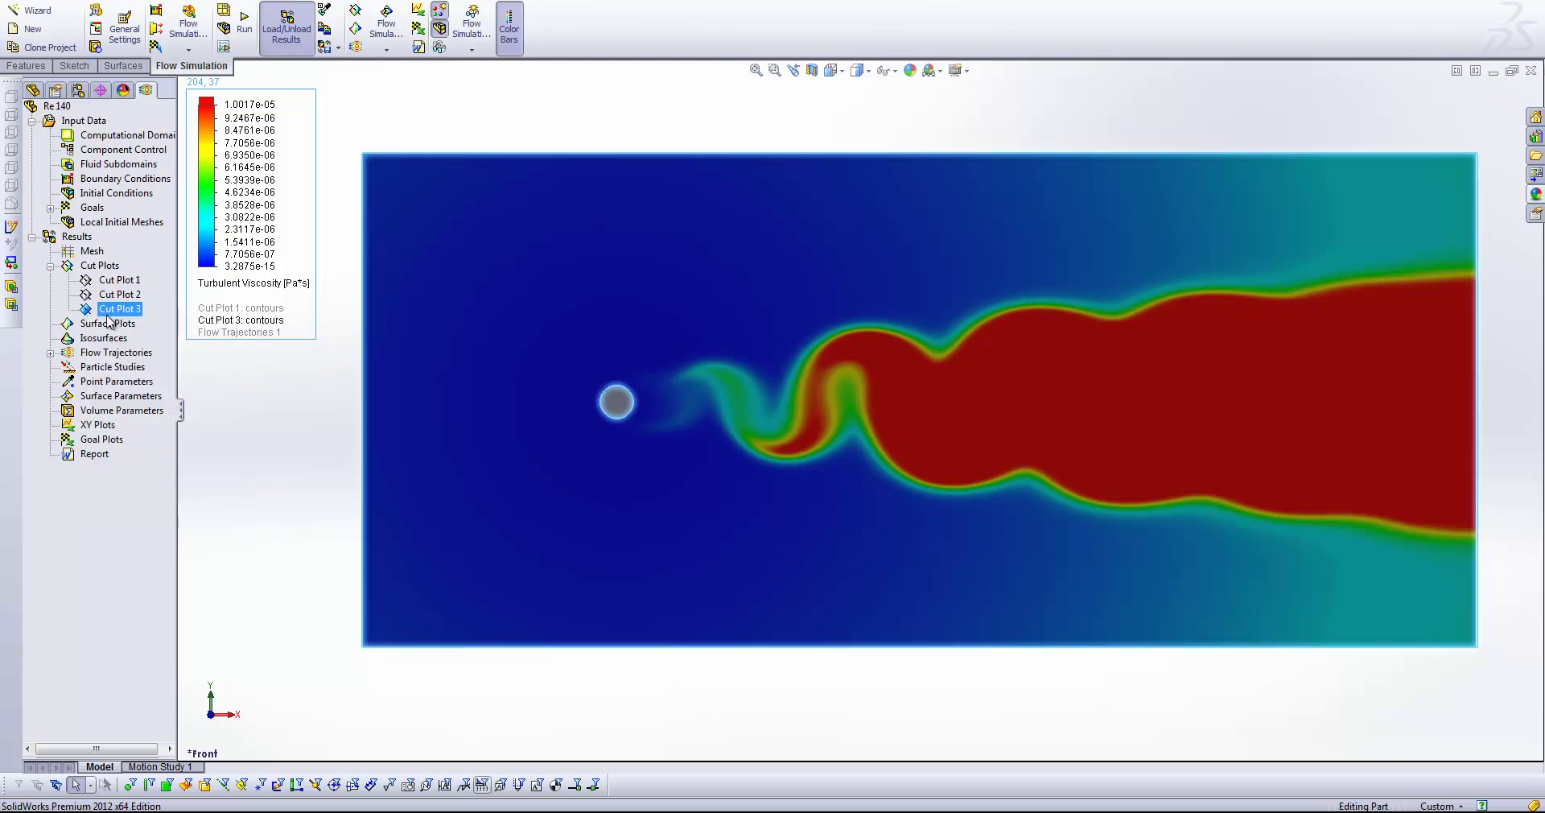
right_click(90, 312)
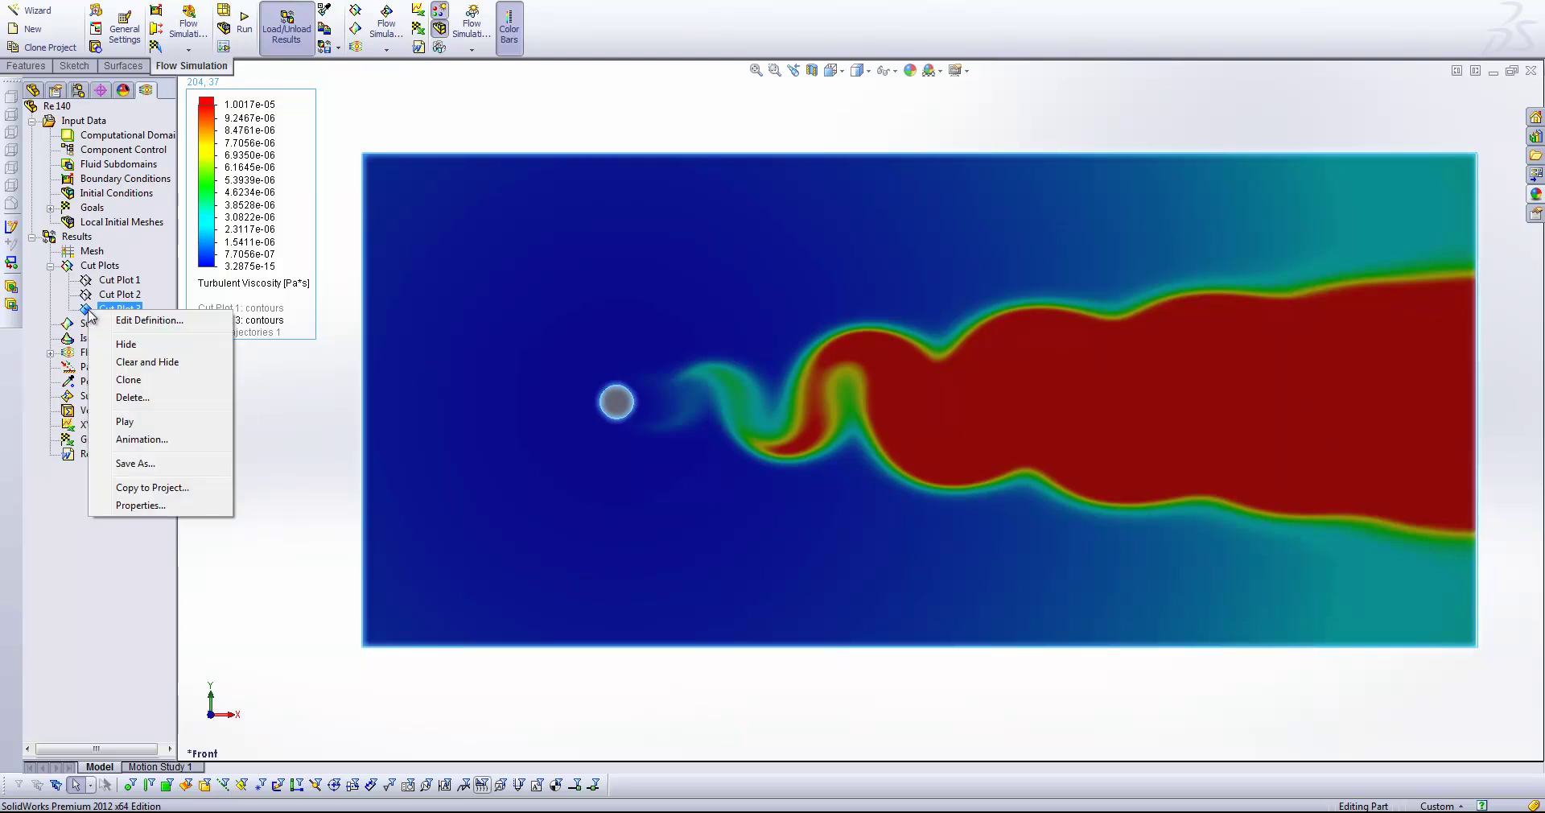
Create Animation 1 with the wizard as a Scenario animation over 0–67.827 s, deleting all existing tracks.
click(134, 439)
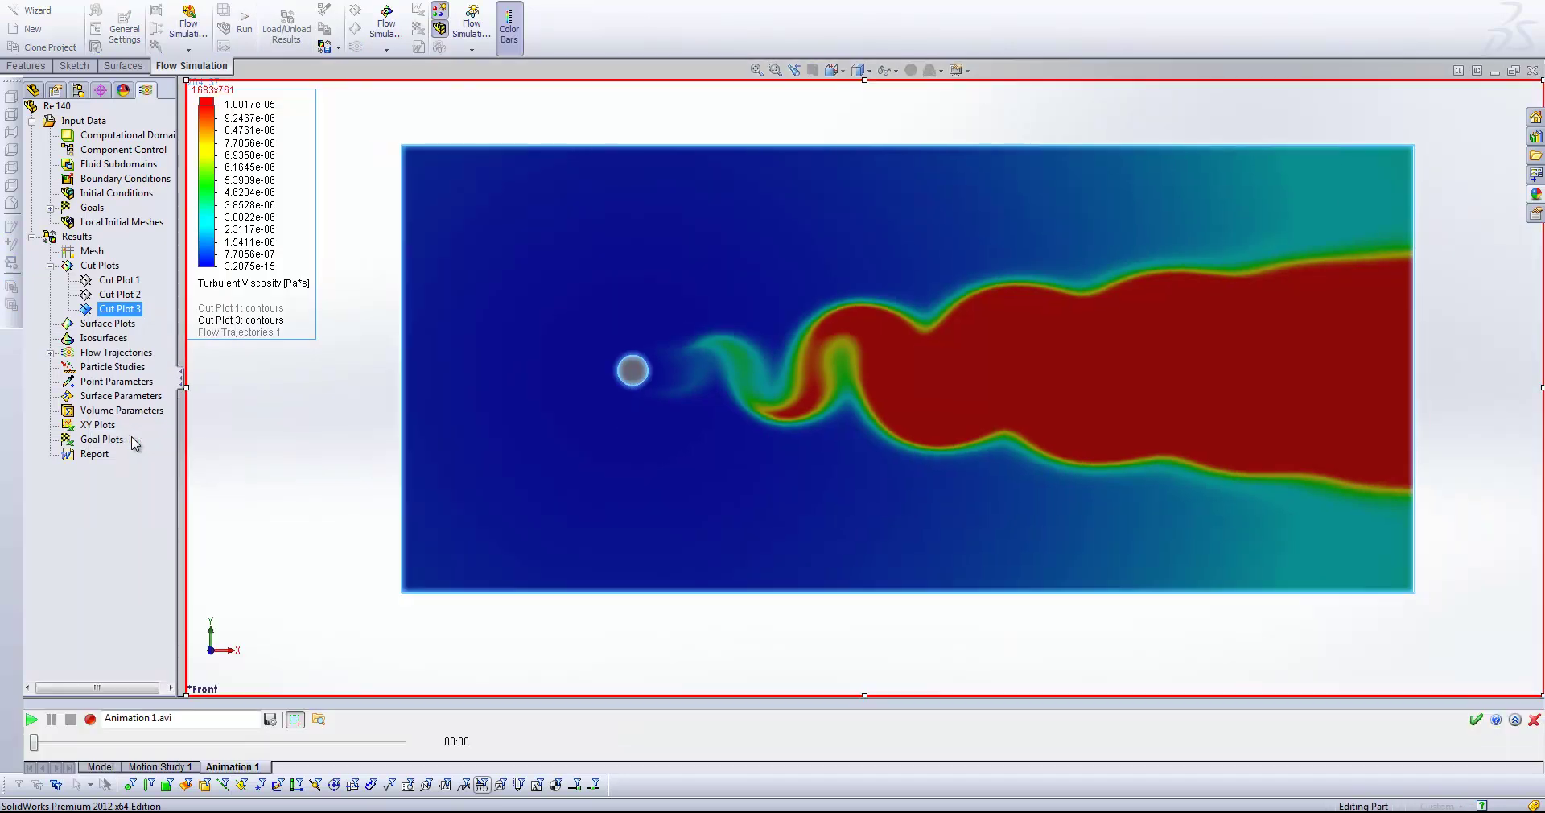
click(1516, 721)
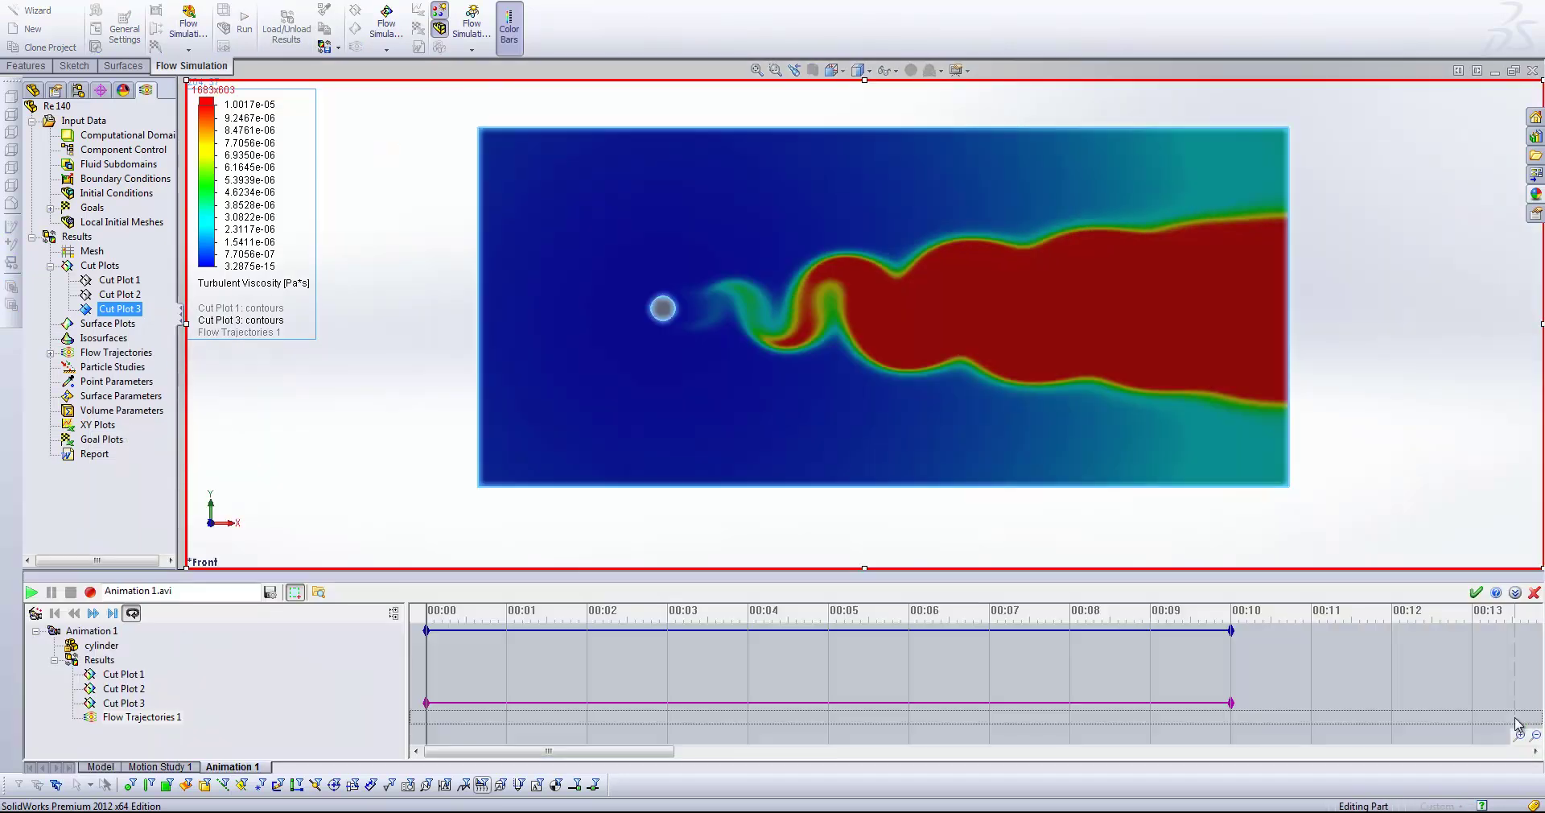
click(36, 613)
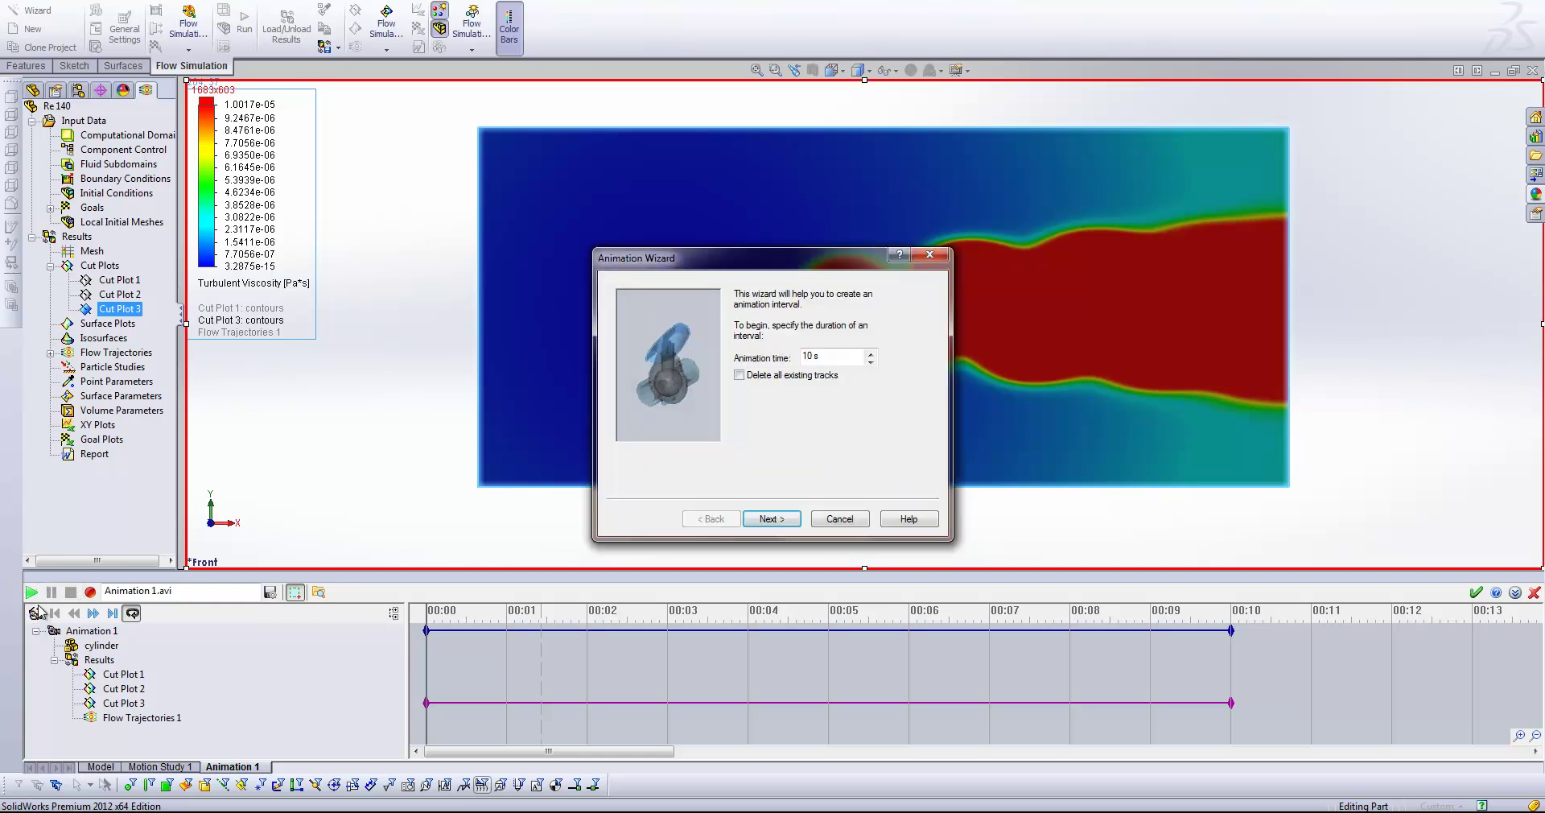
click(739, 376)
click(785, 523)
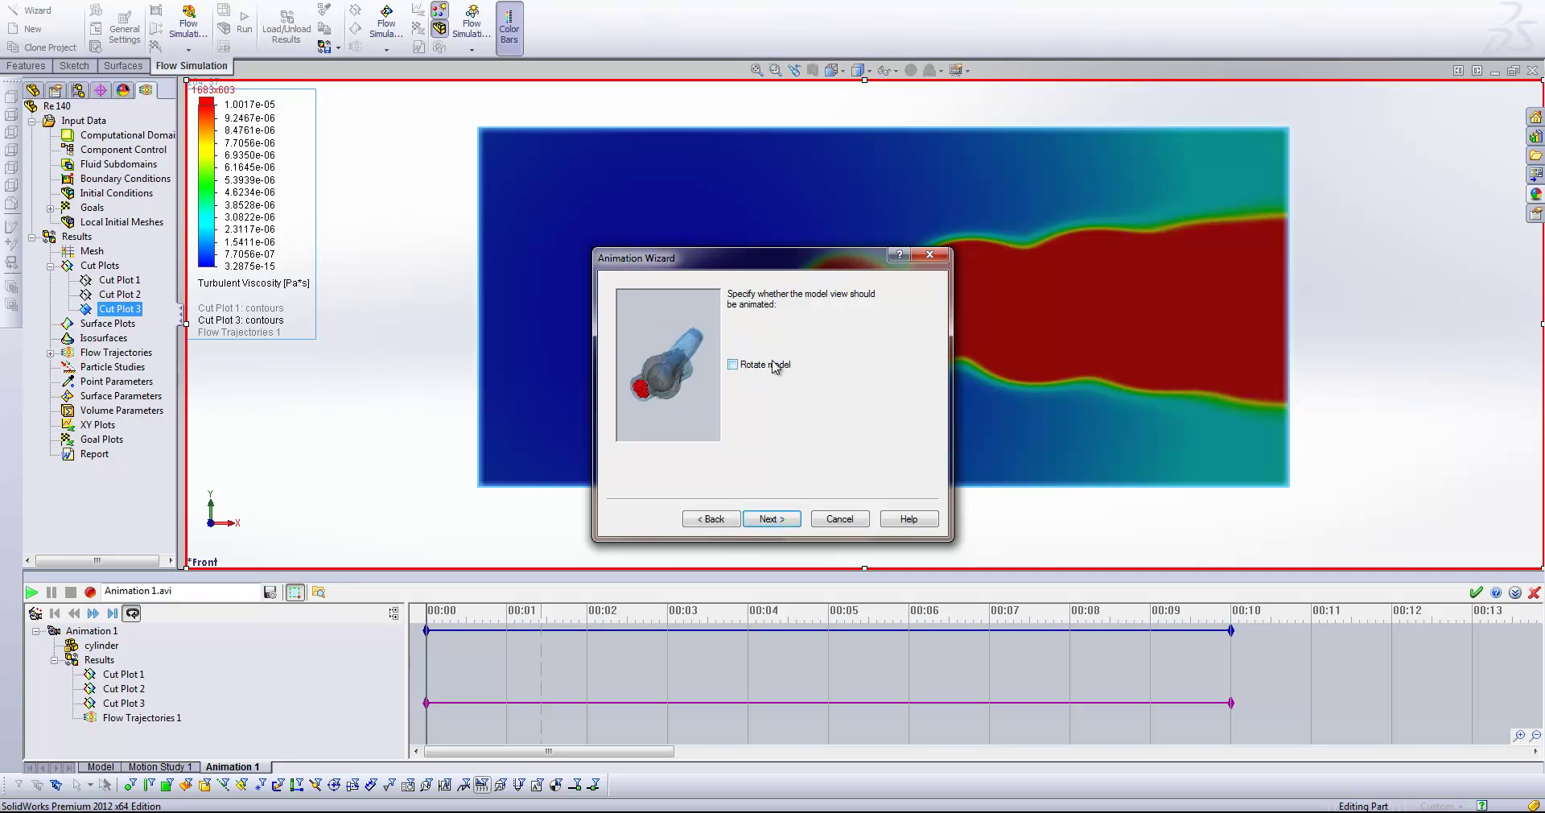
click(776, 522)
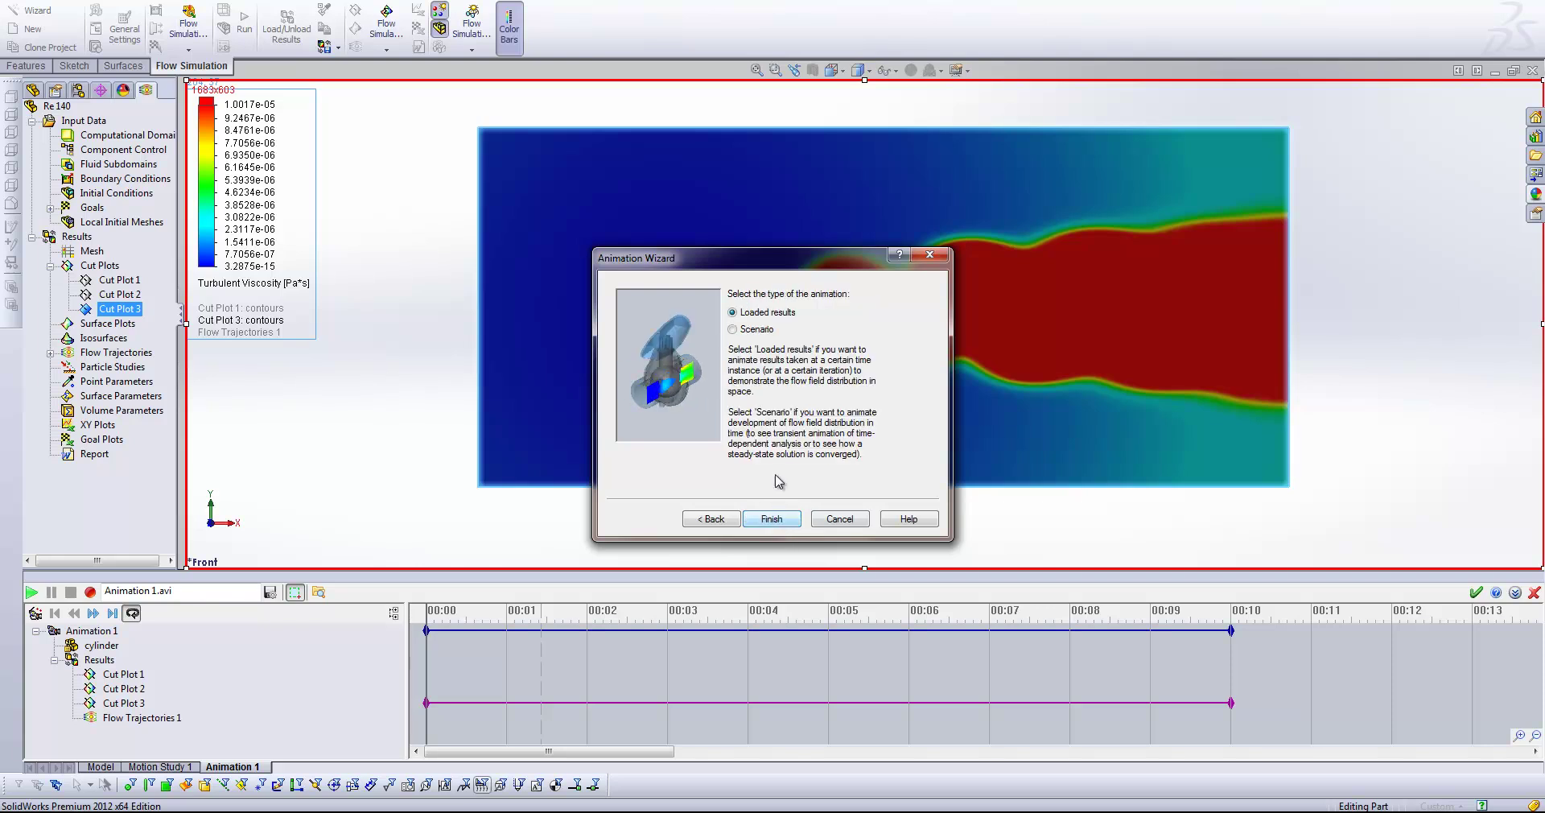
click(745, 331)
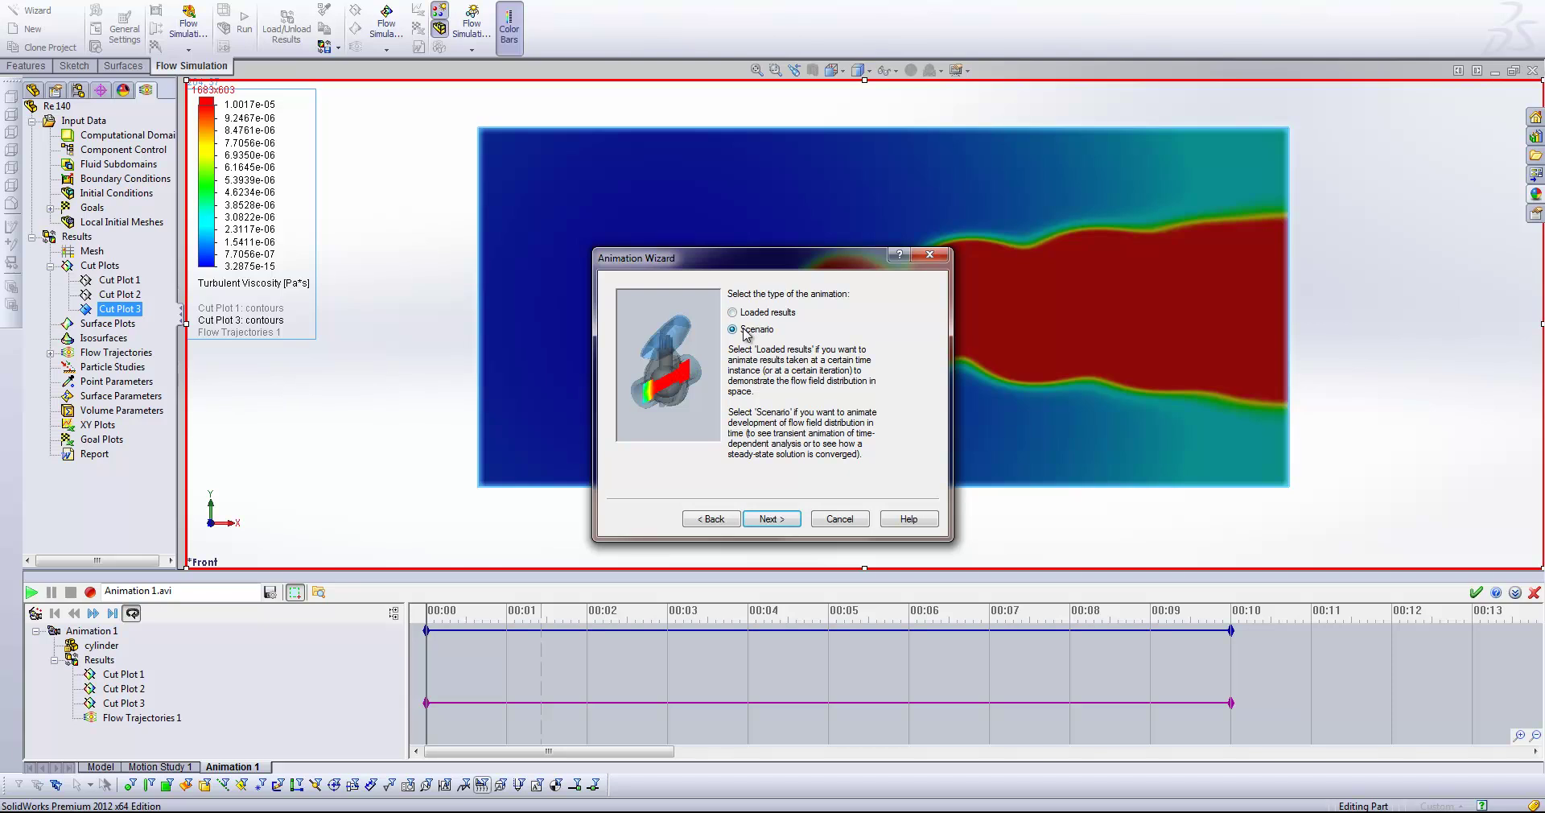
click(785, 523)
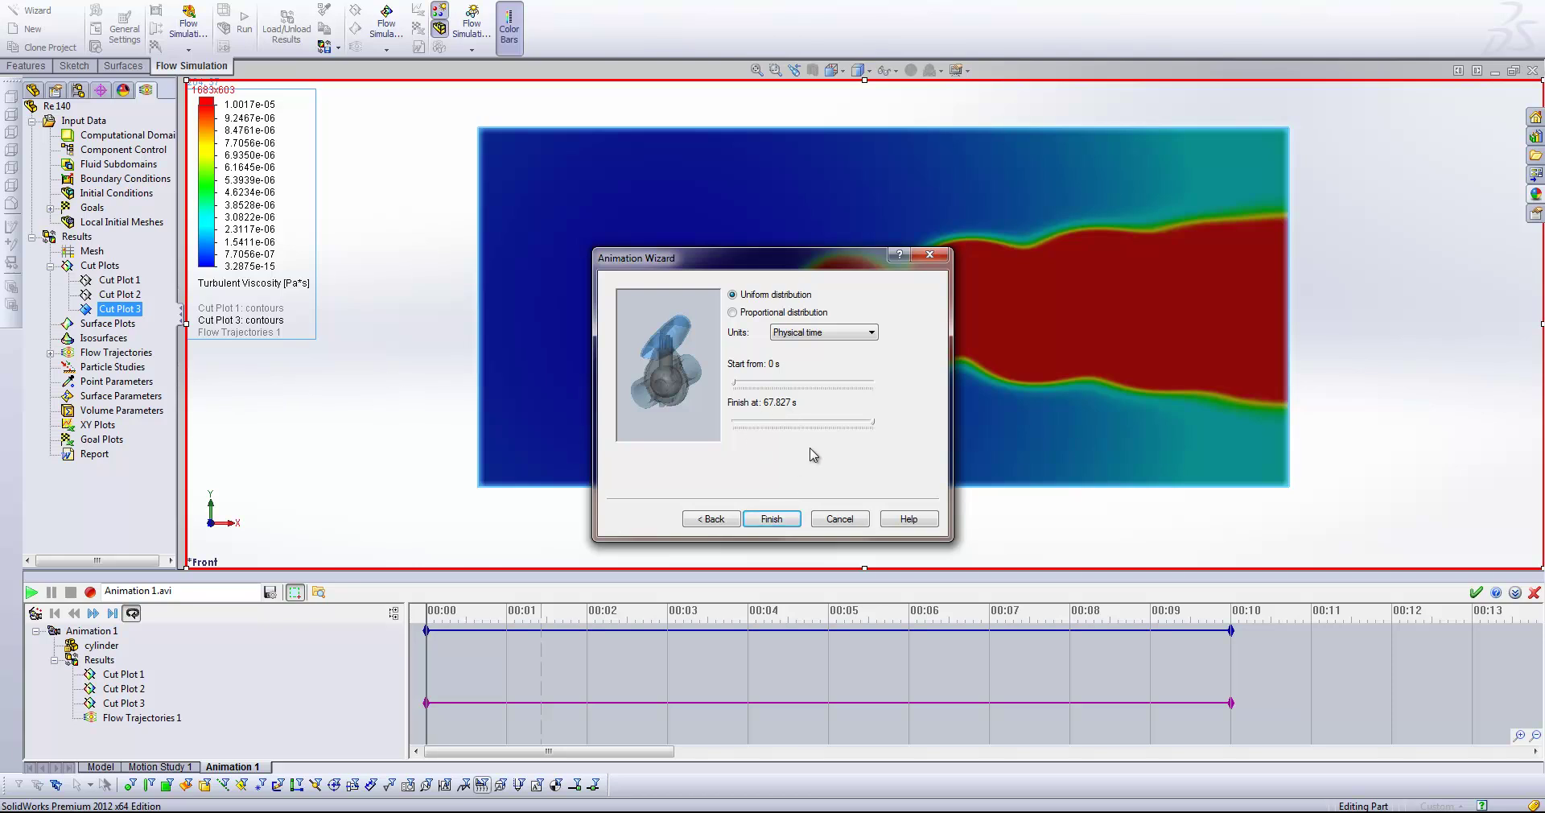
click(771, 519)
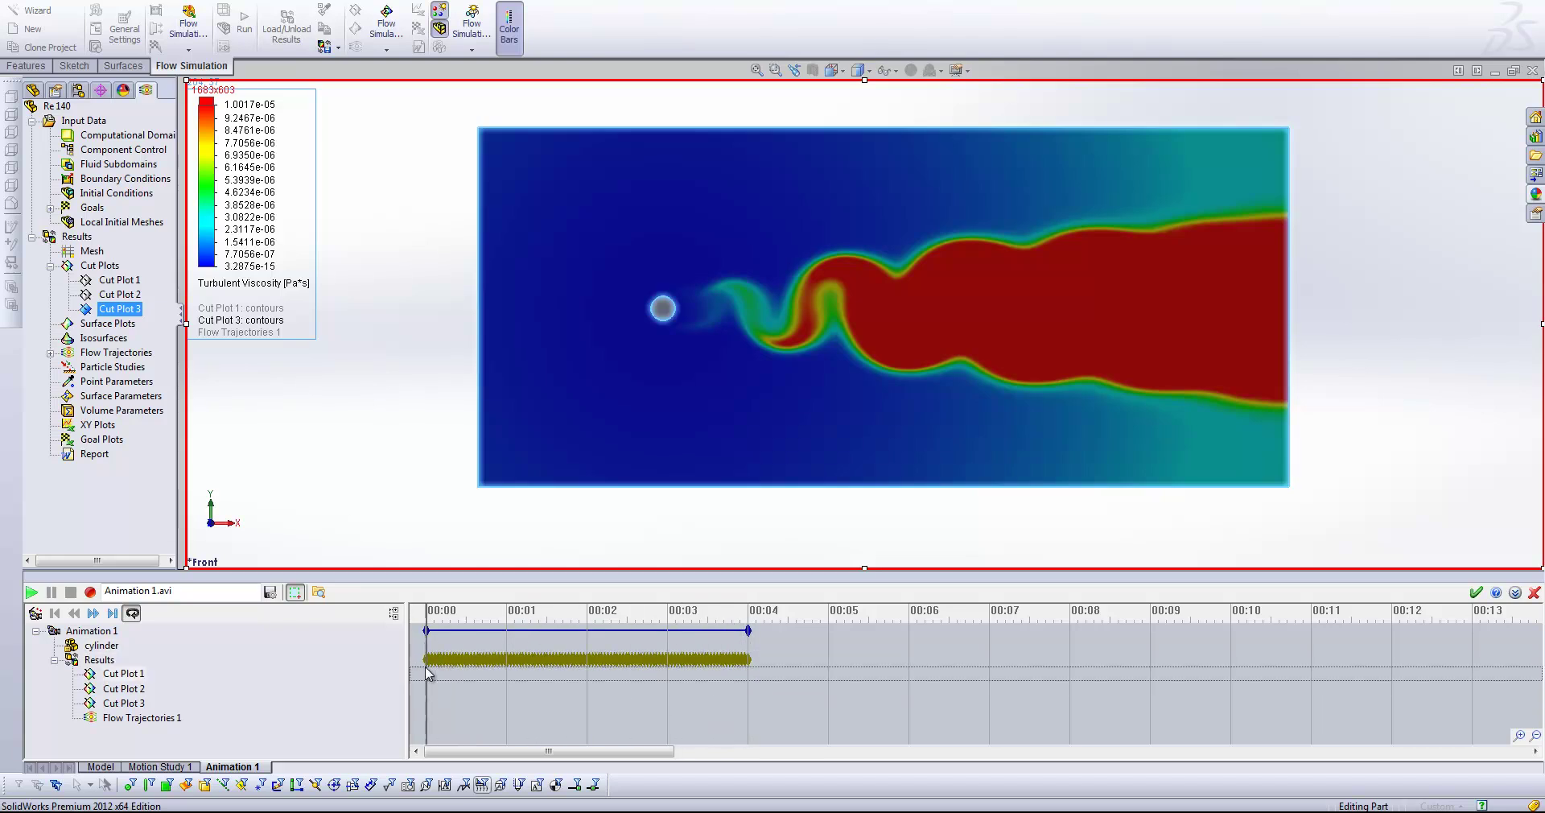
Add a Cut Plot 3 control point, move it to 00:04, and record the animation.
right_click(429, 710)
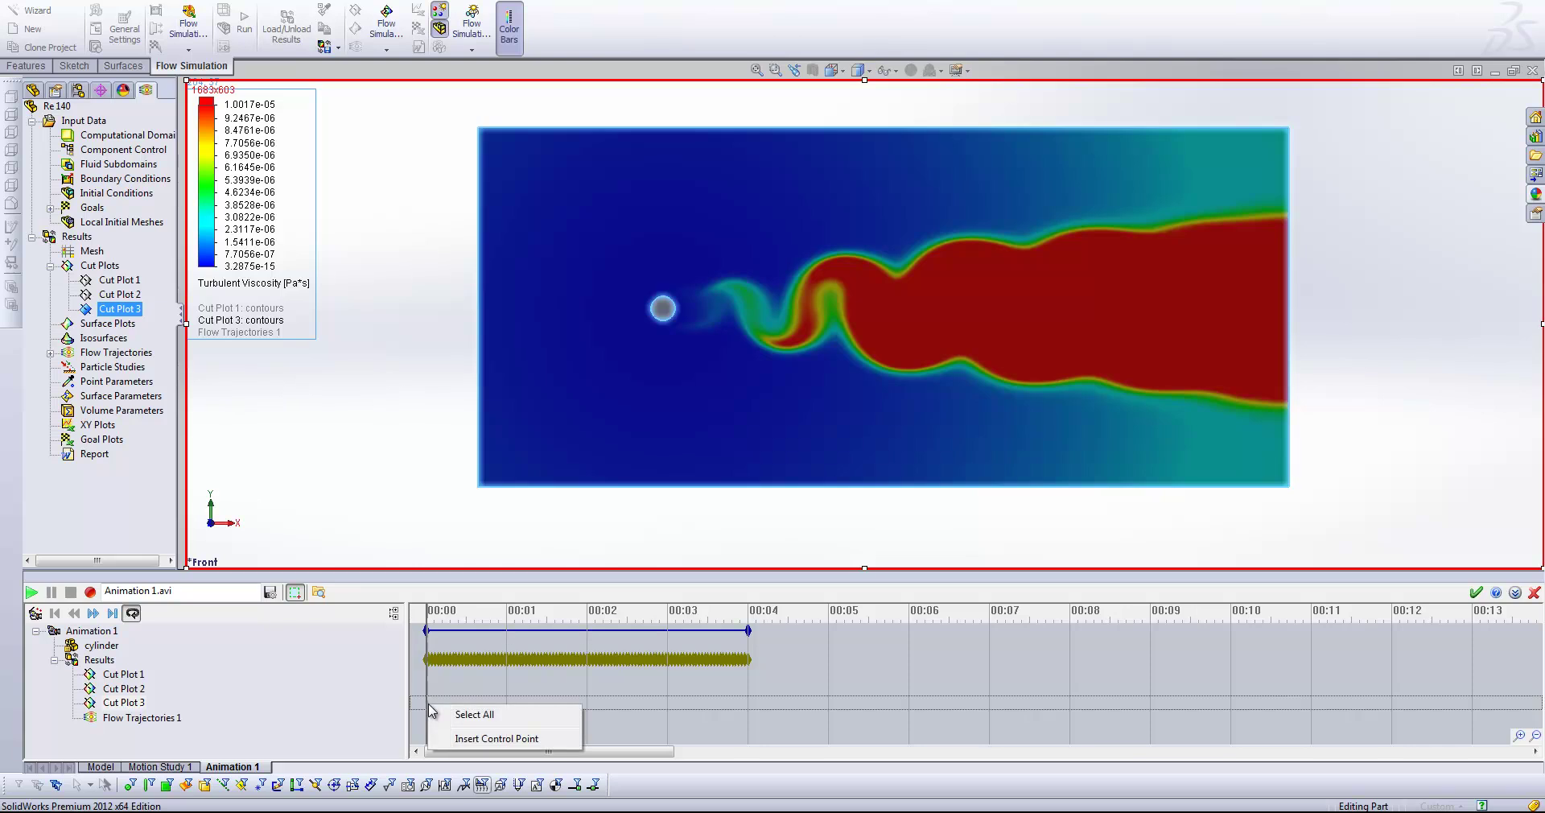
click(460, 738)
drag(459, 734, 748, 702)
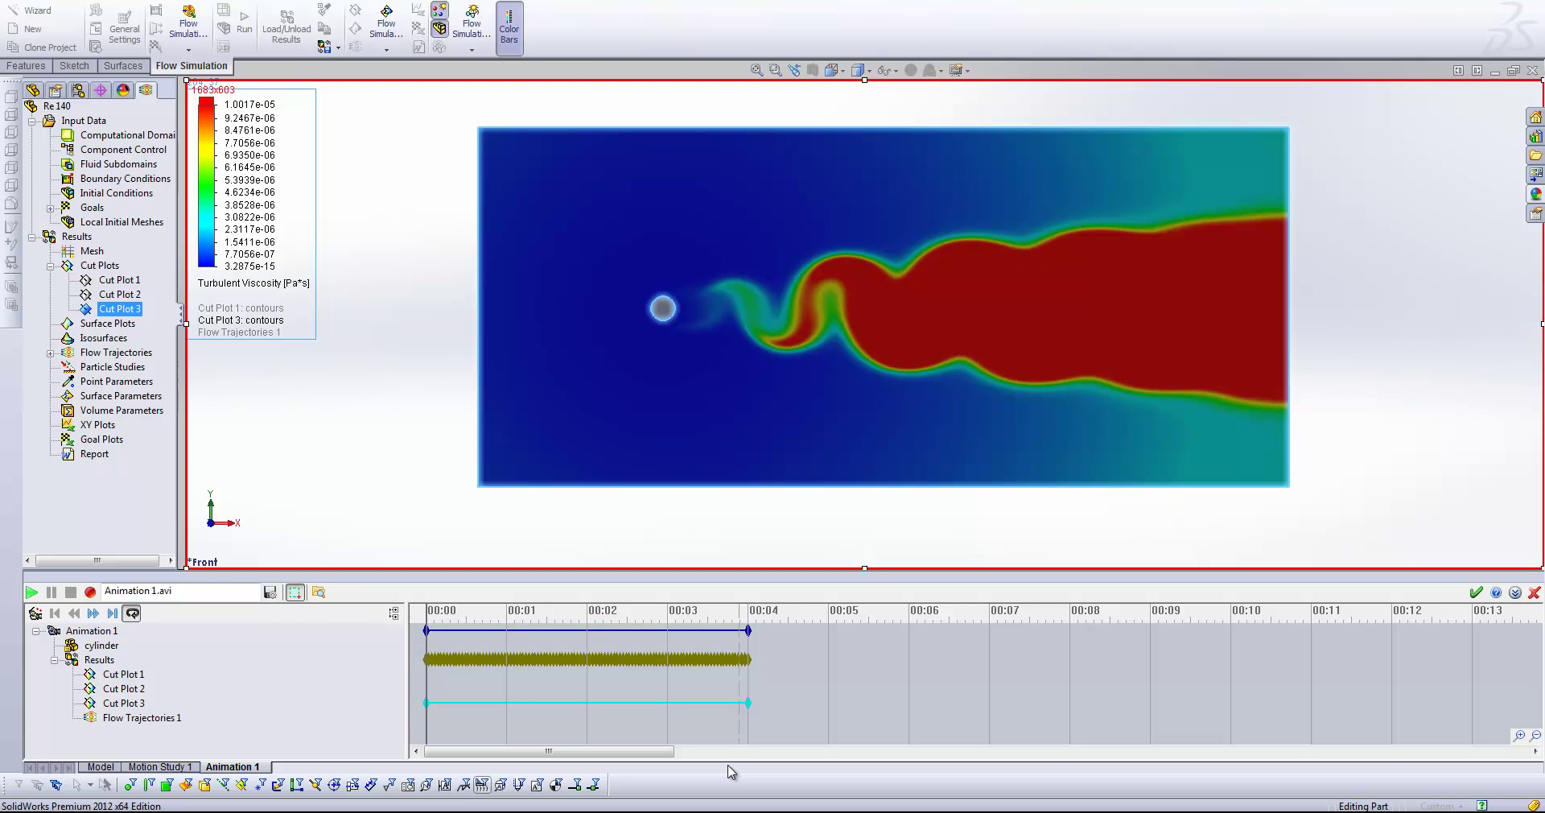
click(91, 592)
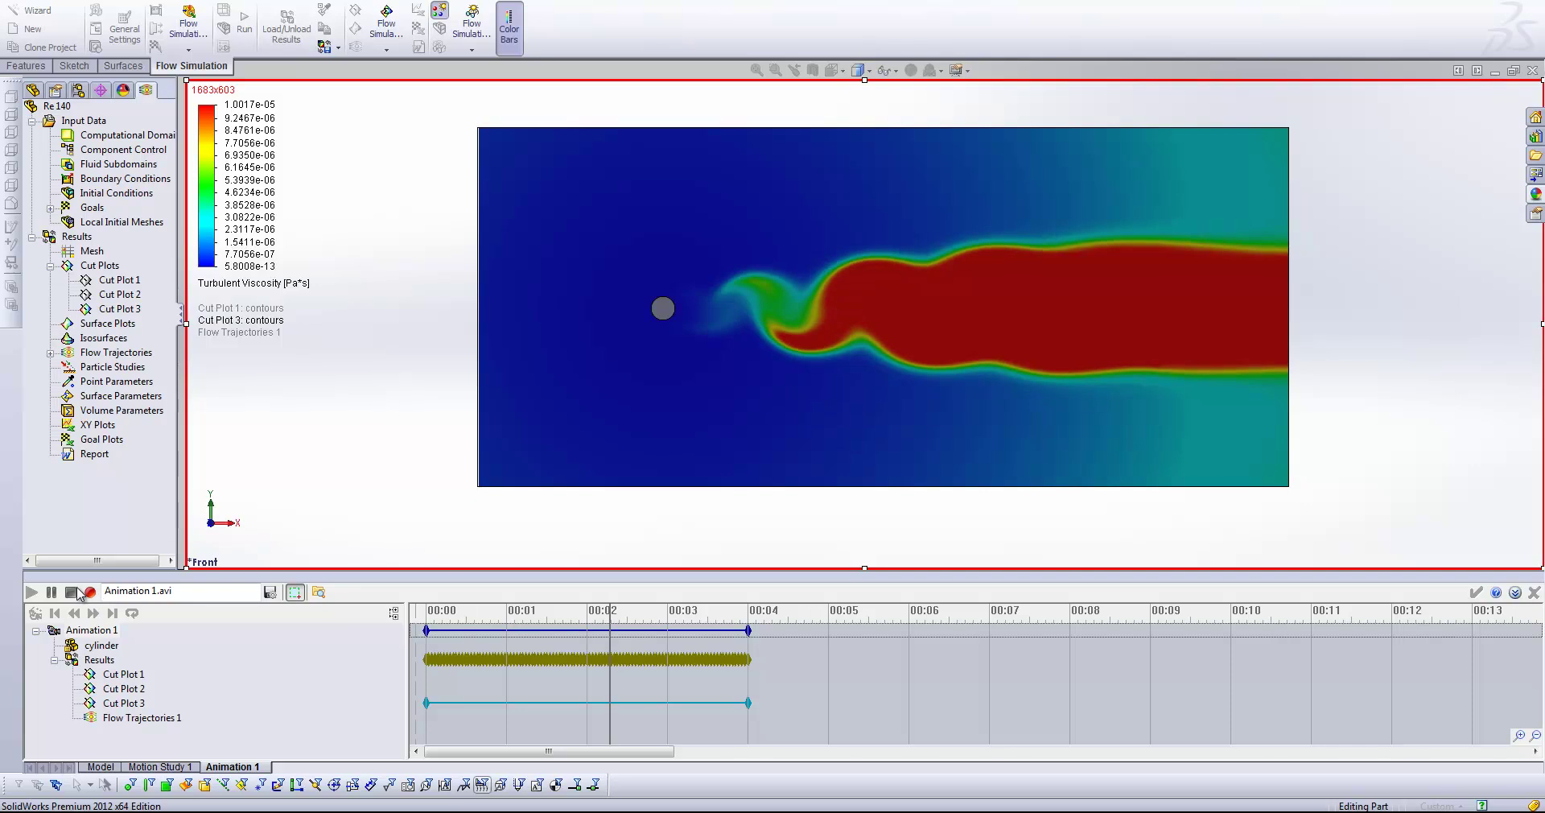
Close the full animation timeline.
click(1515, 593)
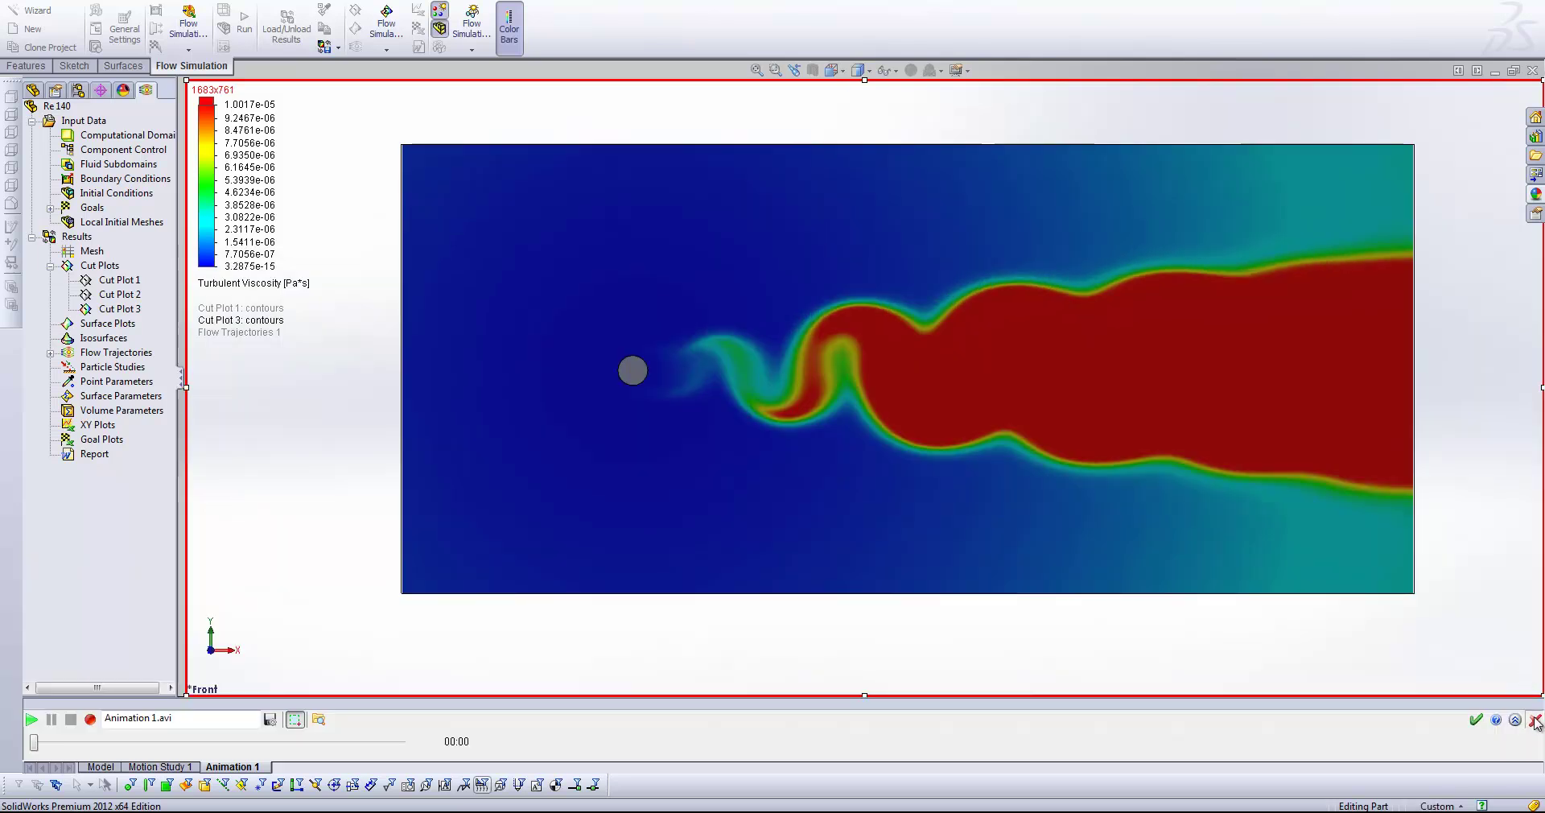